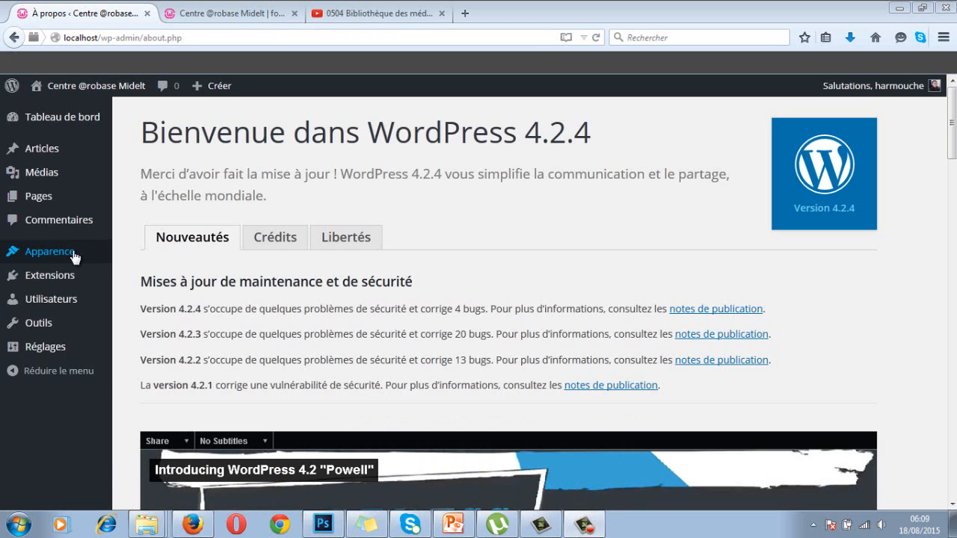
- Open the site's theme customizer and expand the header image settings
mouse_move(63, 254)
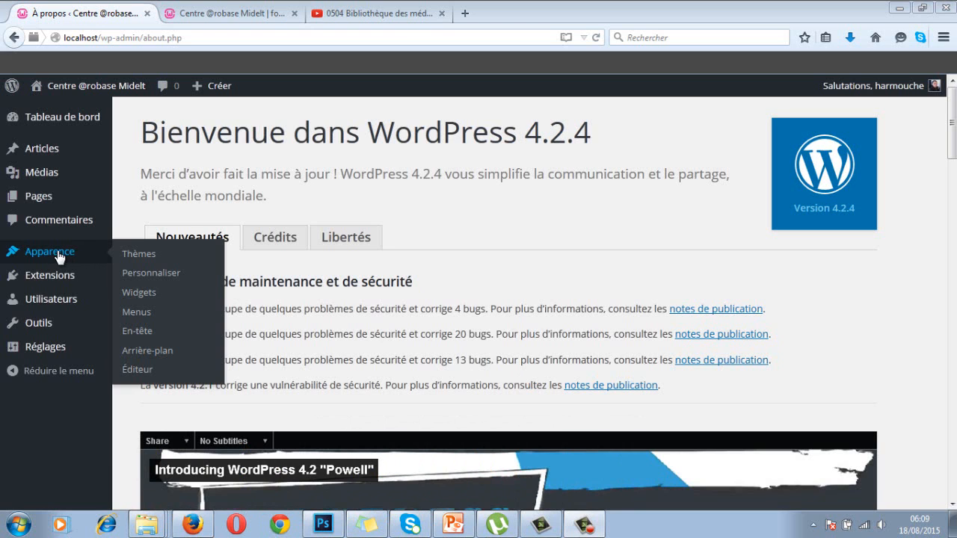
click(153, 275)
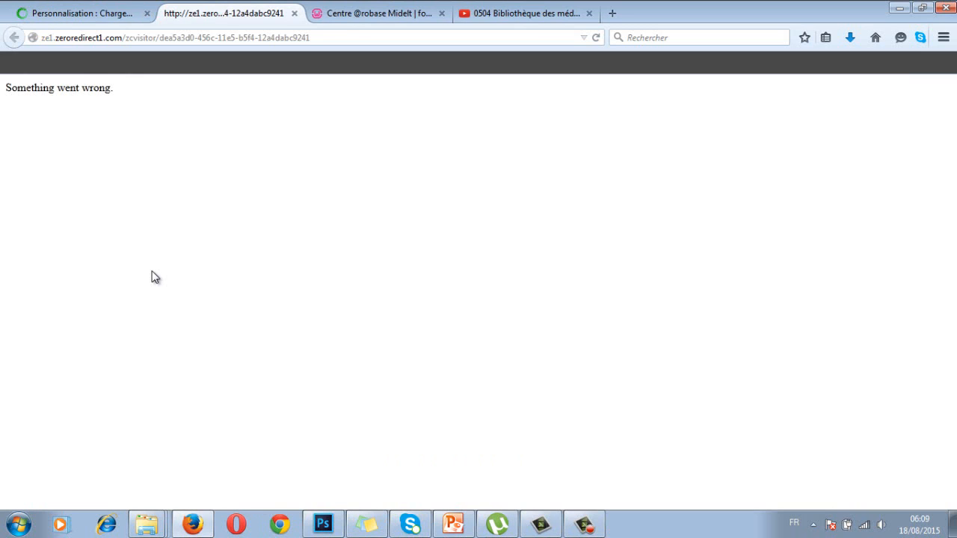
click(294, 13)
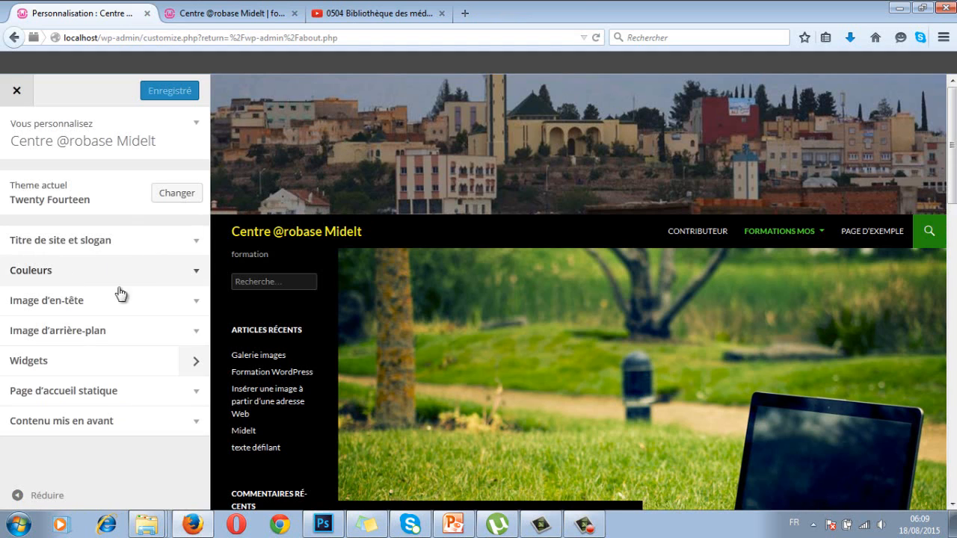
click(197, 302)
scroll(201, 336, down, 5)
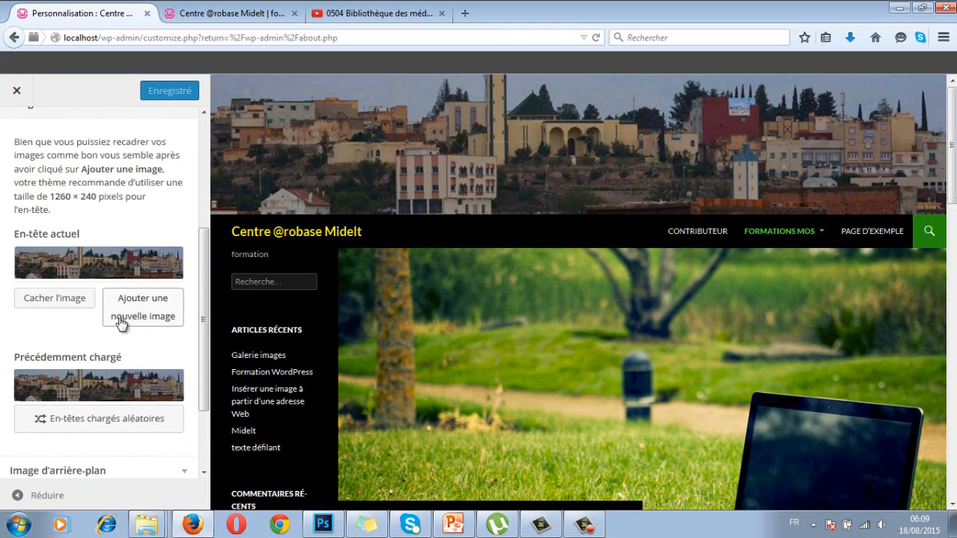
- Add the blue keyboard photo from the media library as the new header image, accepting the suggested crop area
click(140, 320)
click(135, 307)
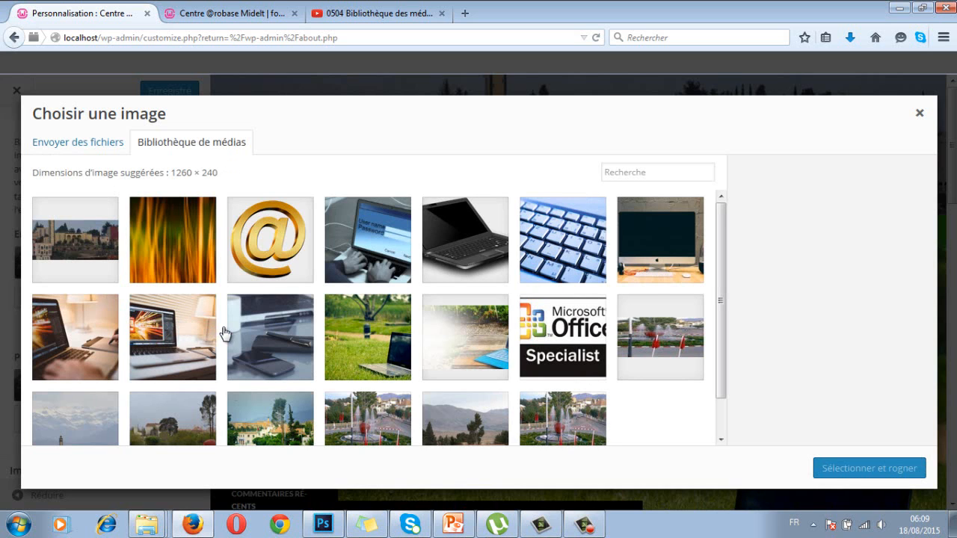
click(383, 336)
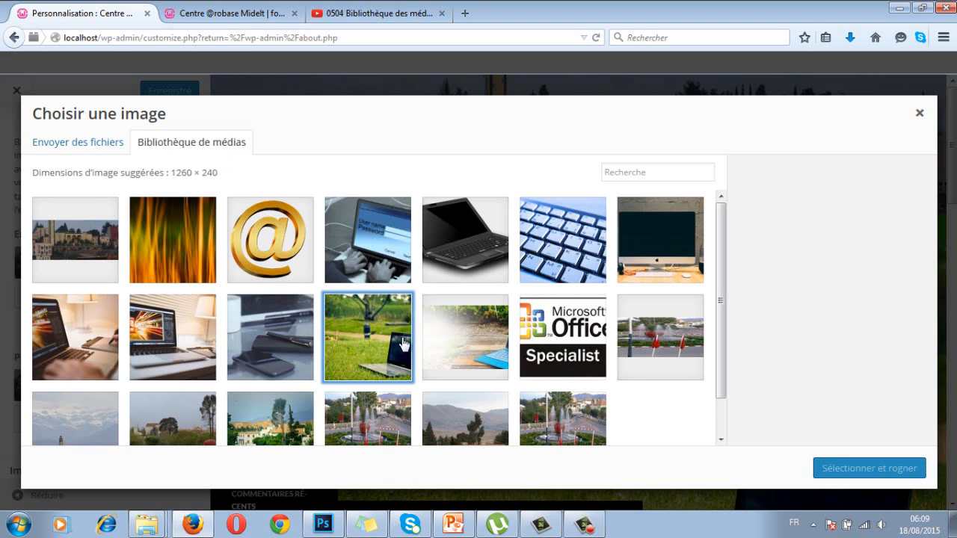
click(825, 471)
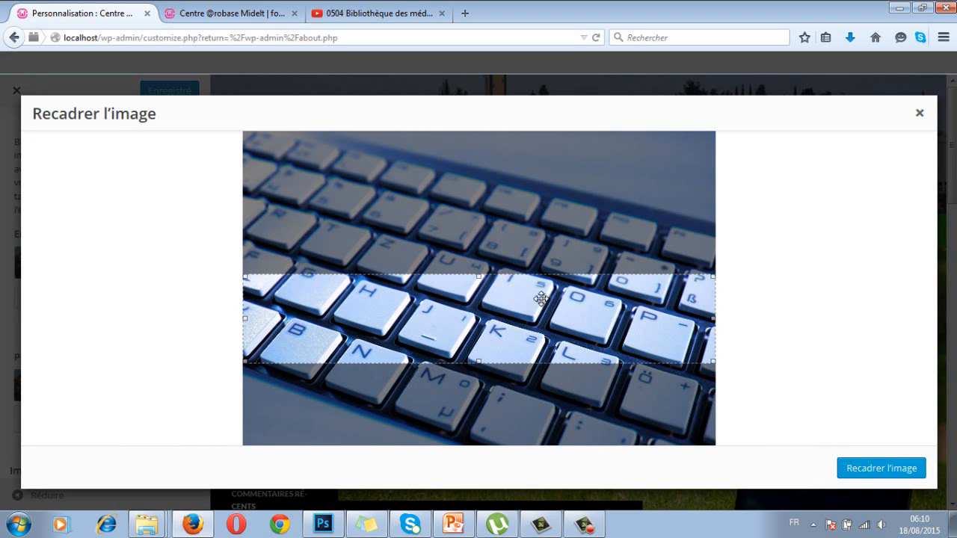
click(852, 467)
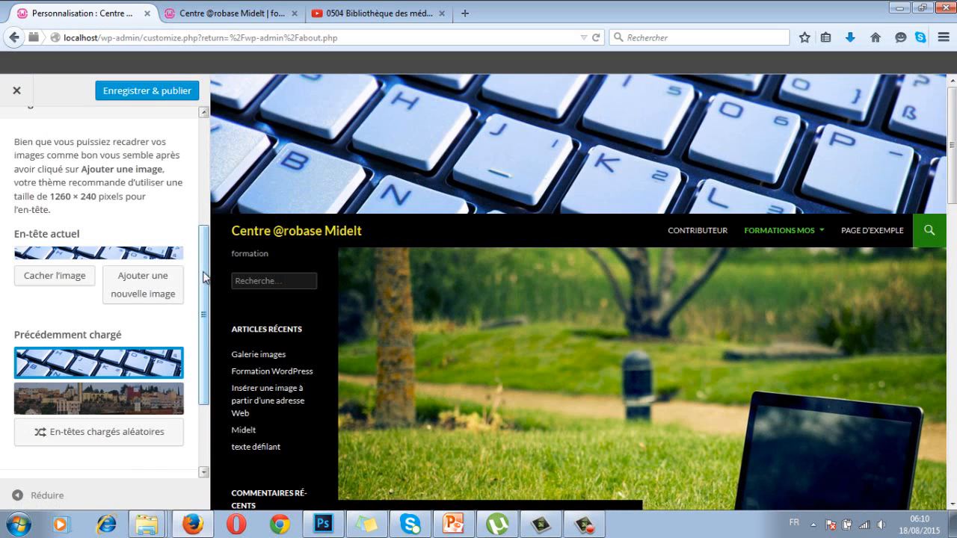
- Stay on the customizer page and publish the new keyboard header image
scroll(200, 314, down, 1)
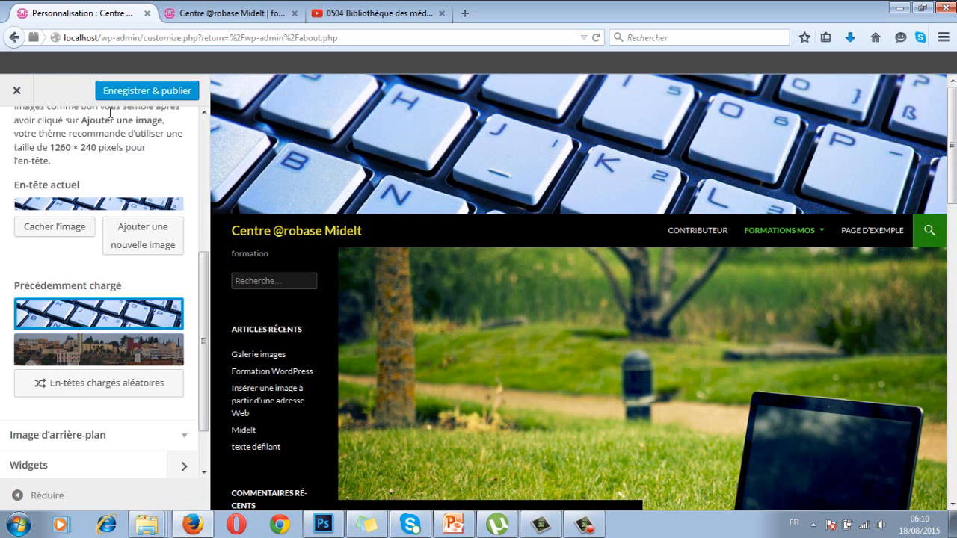
click(17, 89)
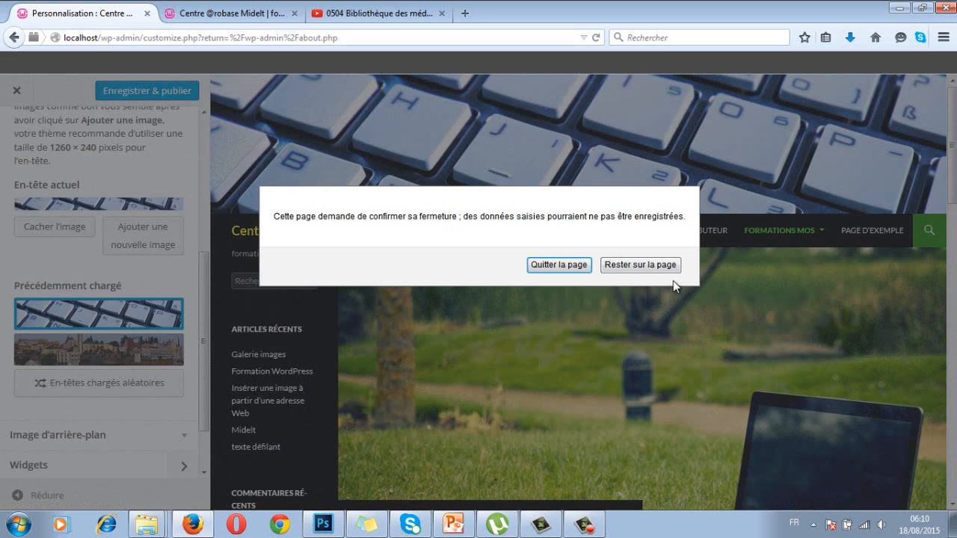
click(637, 267)
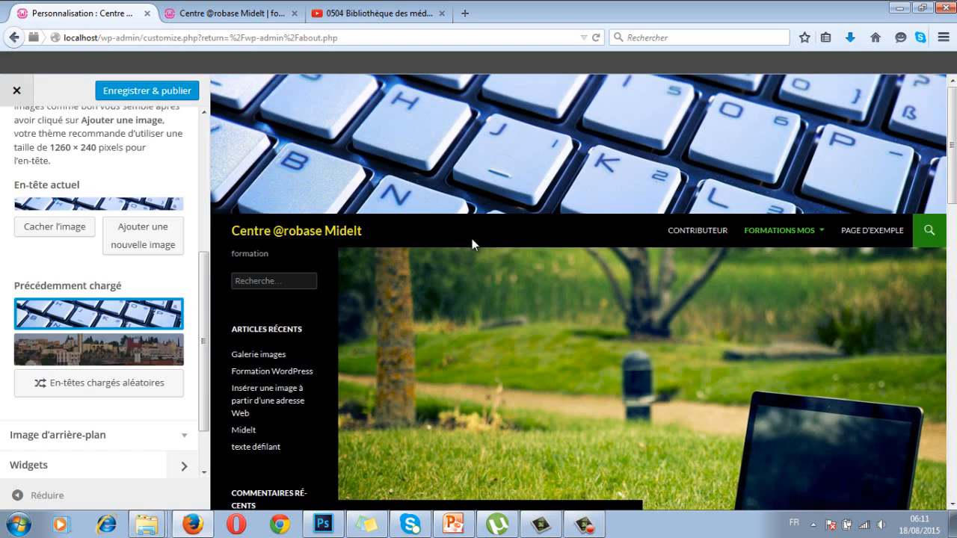
click(168, 97)
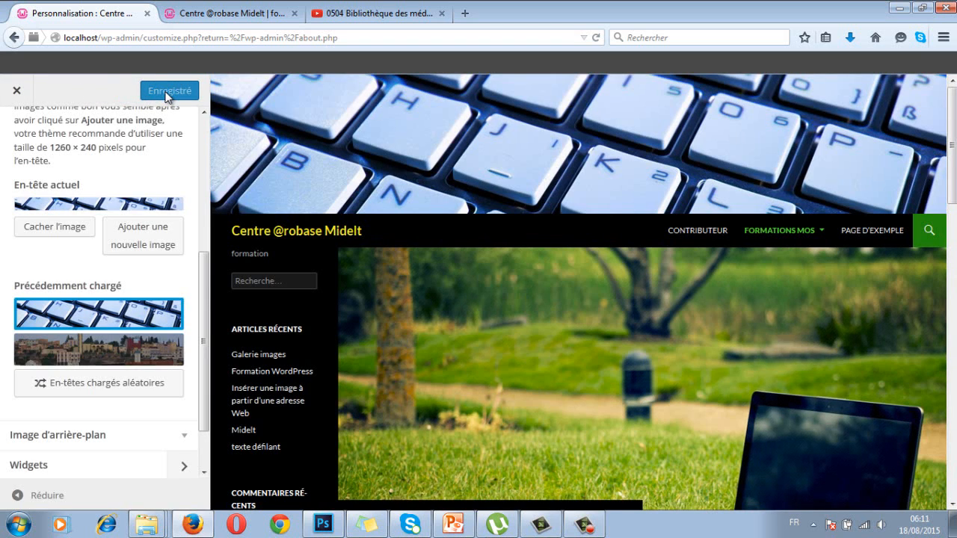
- Save the header image from the site preview to the desktop as a JPEG file named entete
right_click(386, 144)
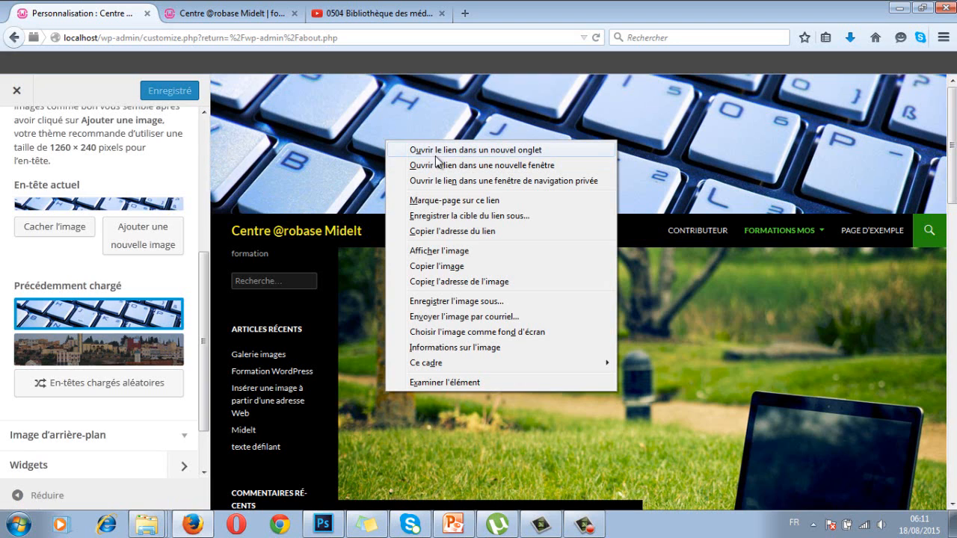
click(455, 301)
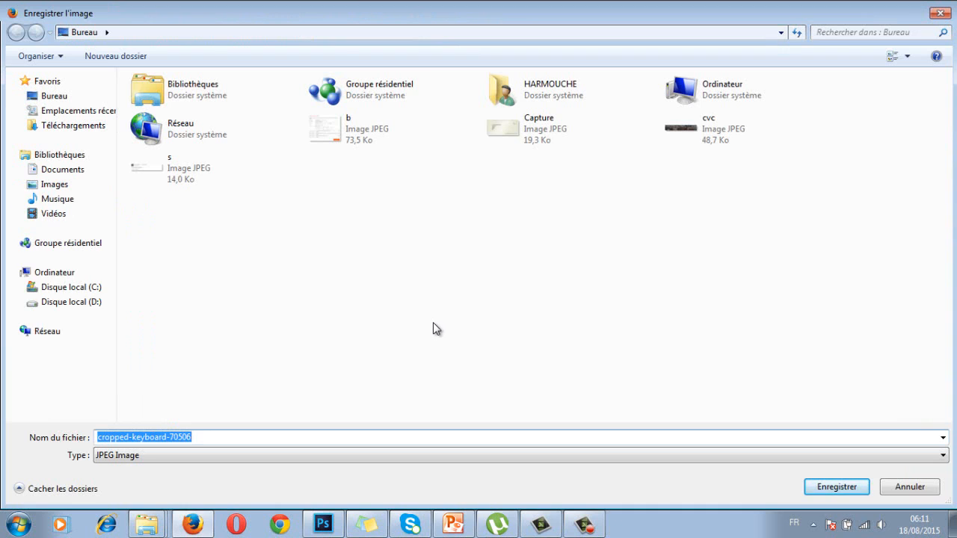
text(ent)
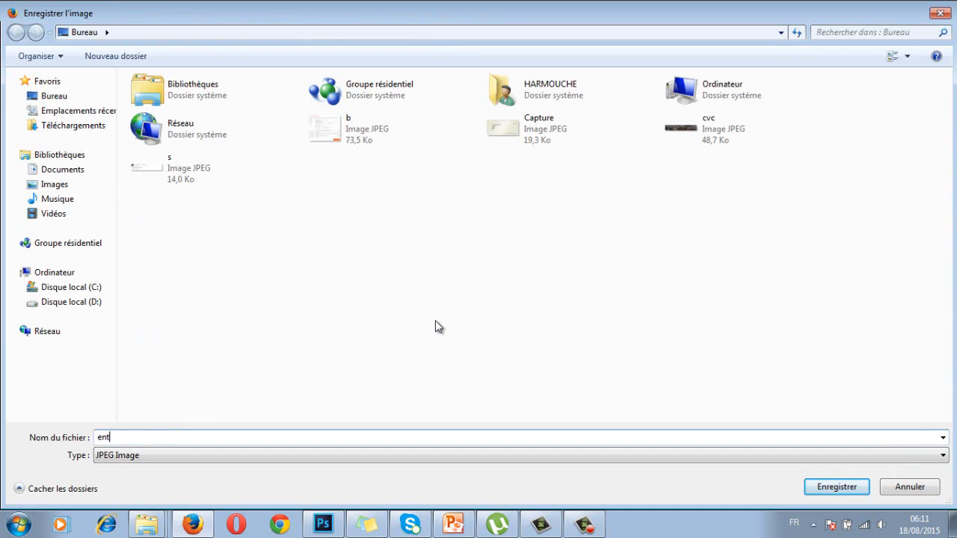
text(ete)
click(831, 490)
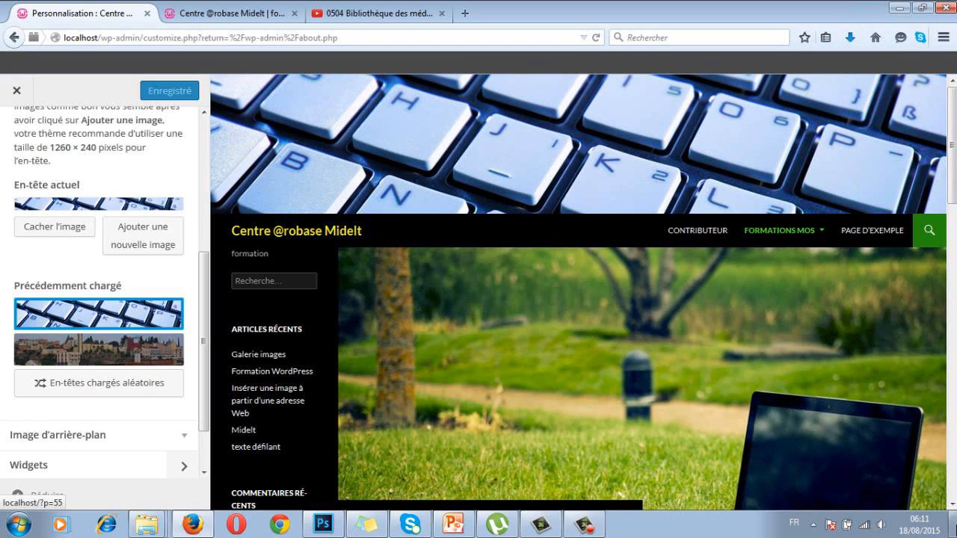
- Check the saved entete image on the desktop, including its dimensions, and return to the browser
click(951, 525)
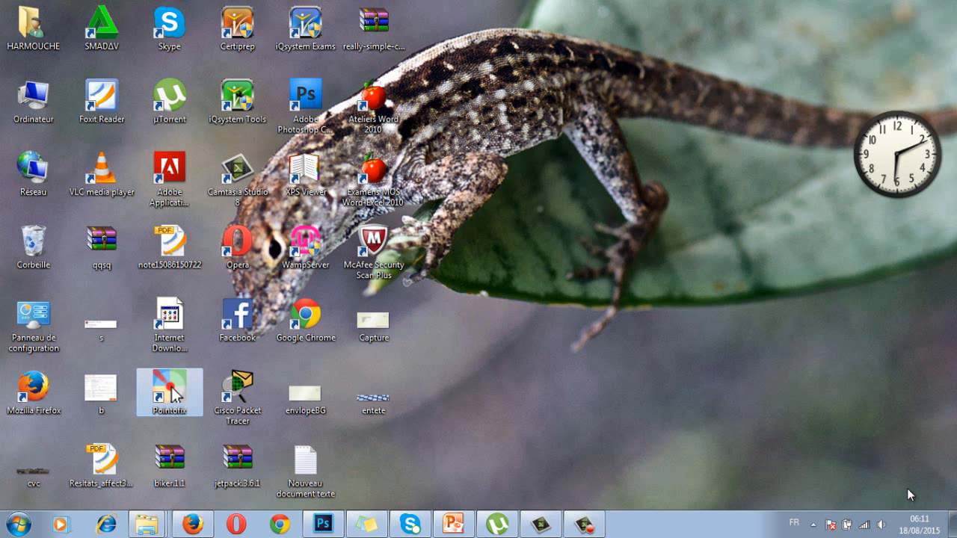
click(376, 398)
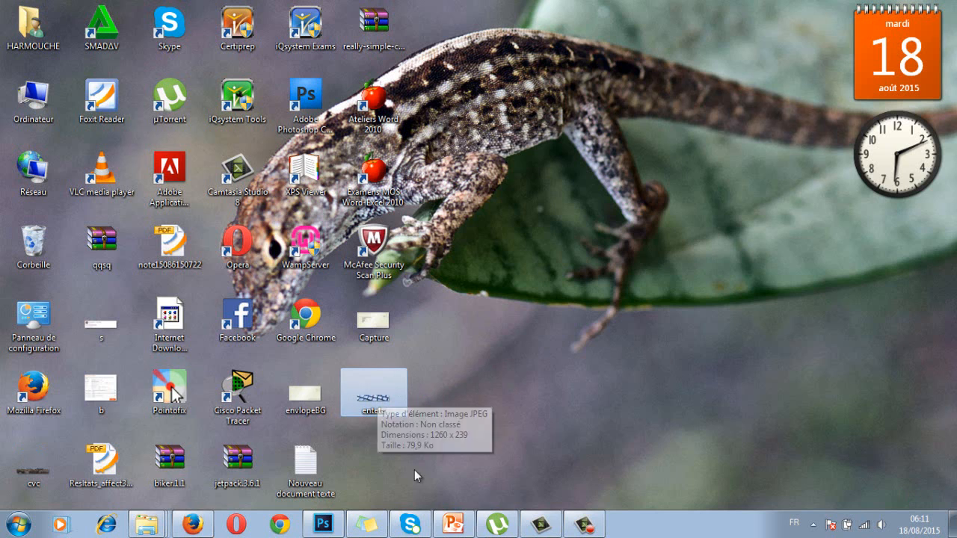
click(204, 517)
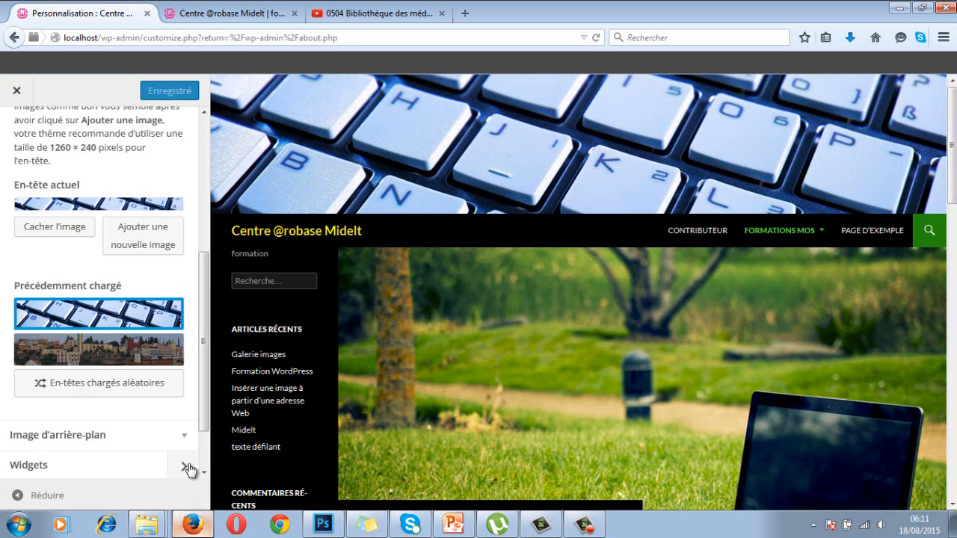
- Leave the customizer and view the cropped keyboard image's details and save options in the media library
click(16, 91)
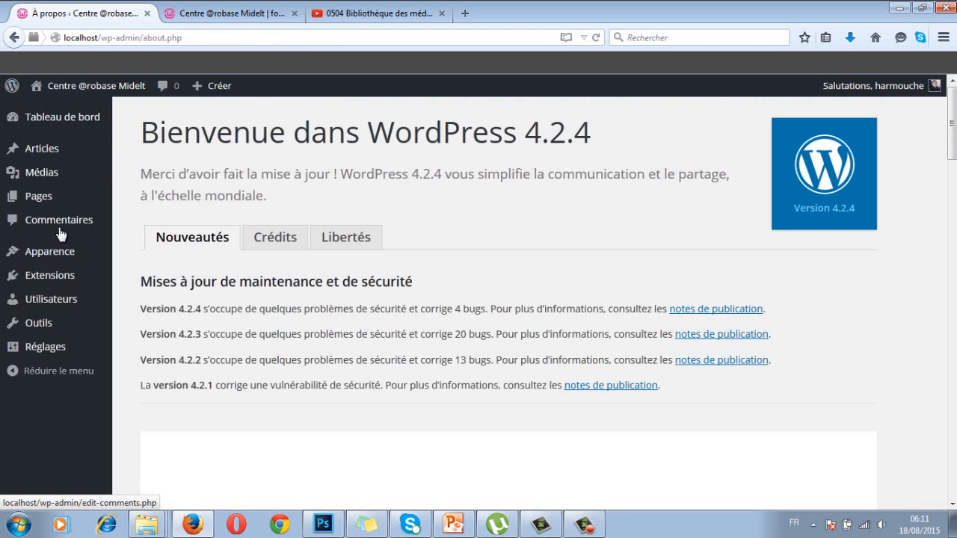
click(47, 177)
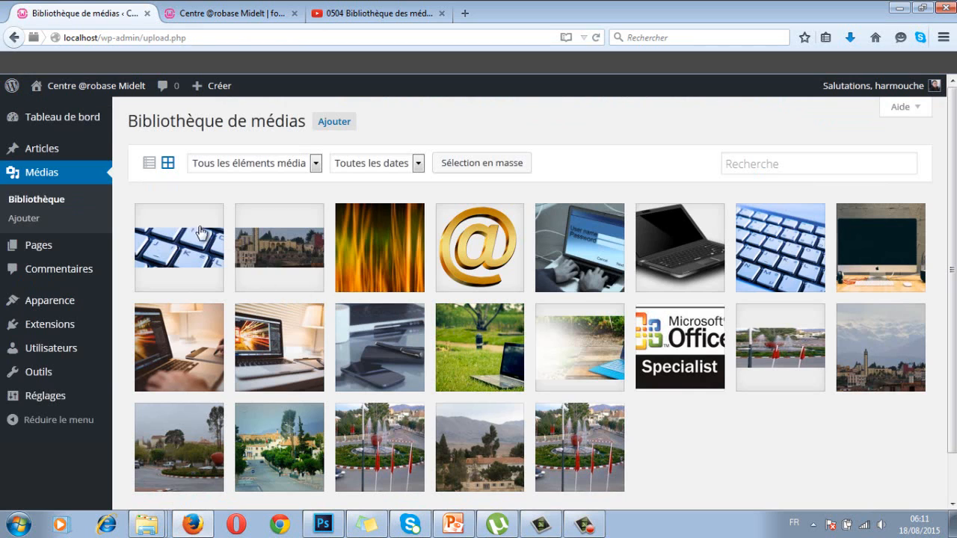
click(187, 245)
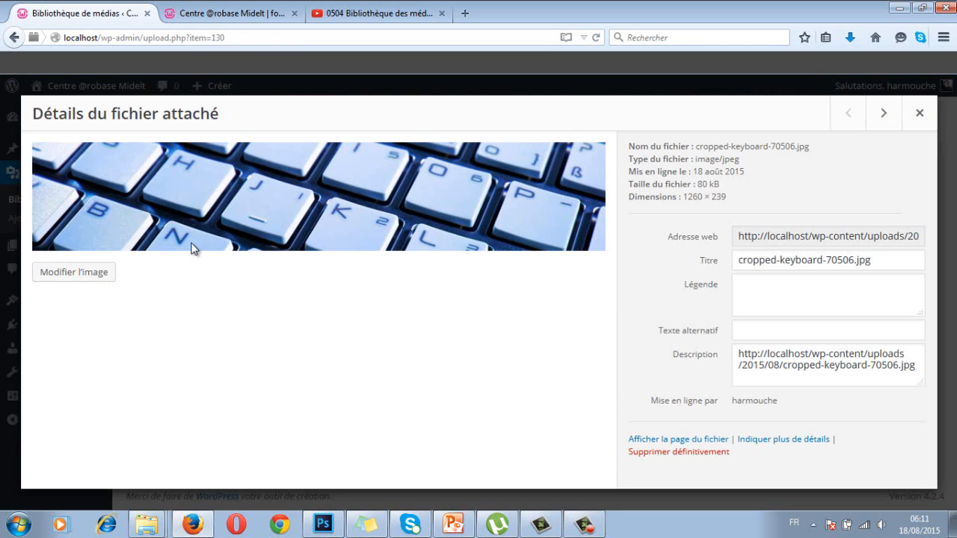
right_click(223, 192)
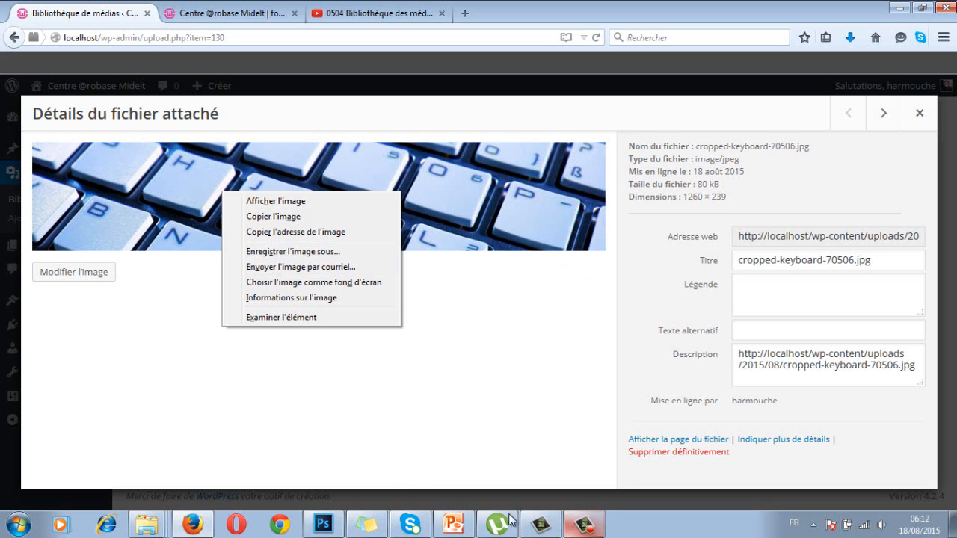
- Switch to Photoshop and open the entete image from the desktop
click(332, 528)
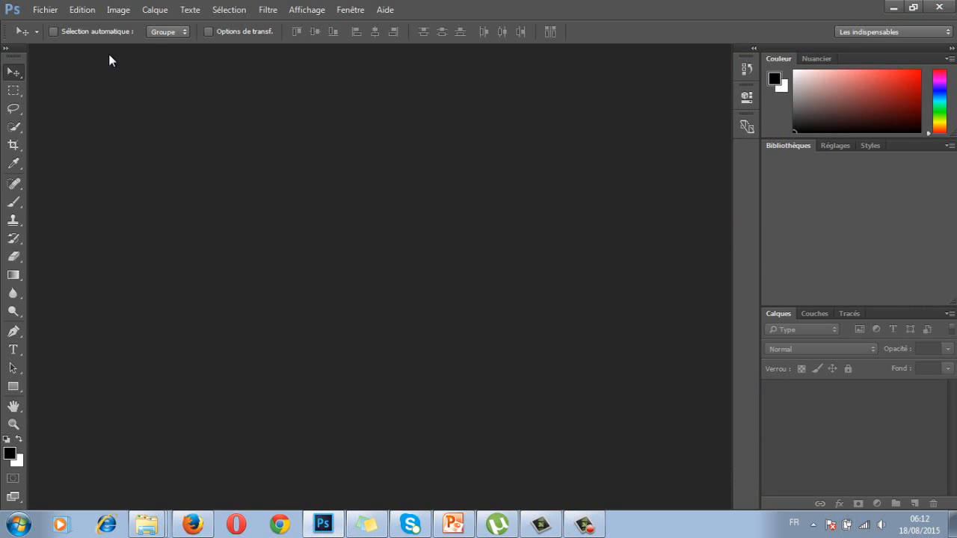
click(51, 10)
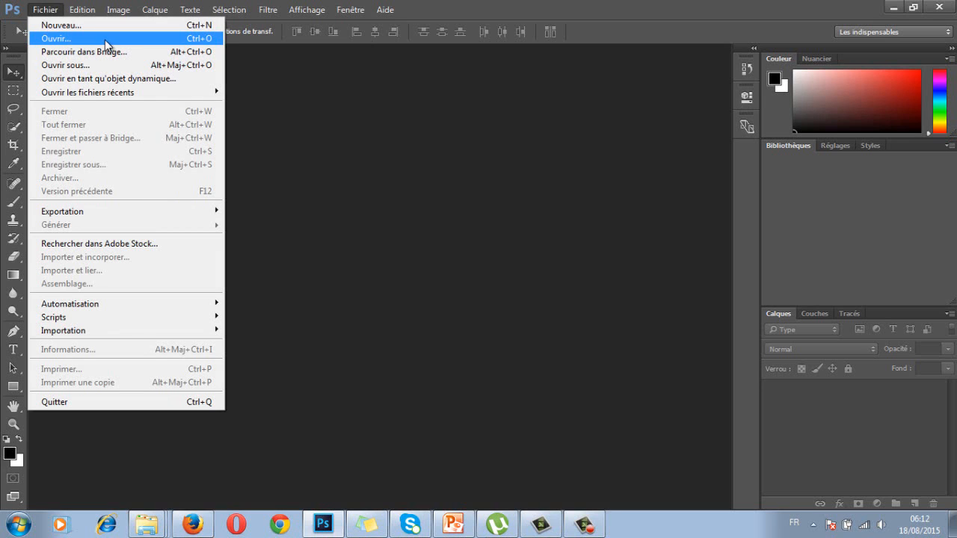
click(106, 45)
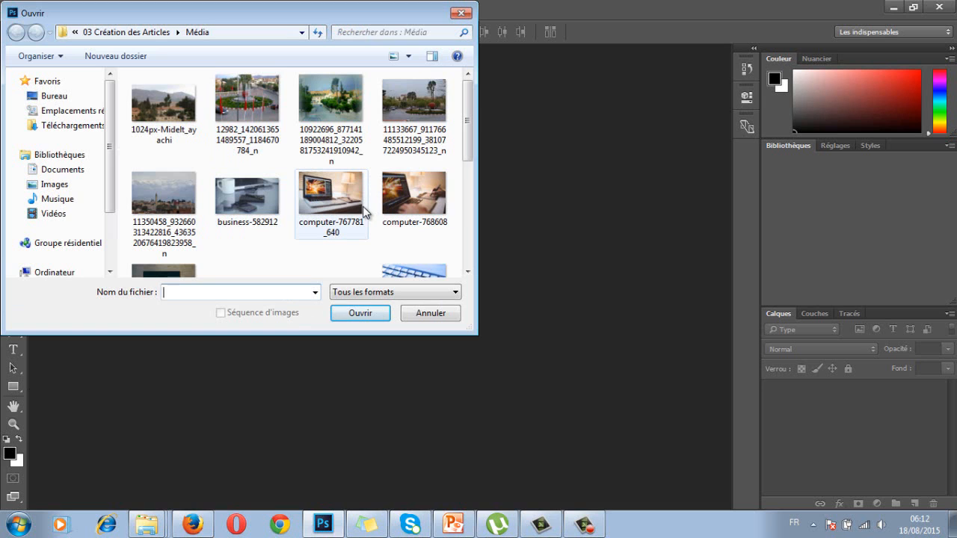
drag(469, 134, 468, 109)
click(52, 96)
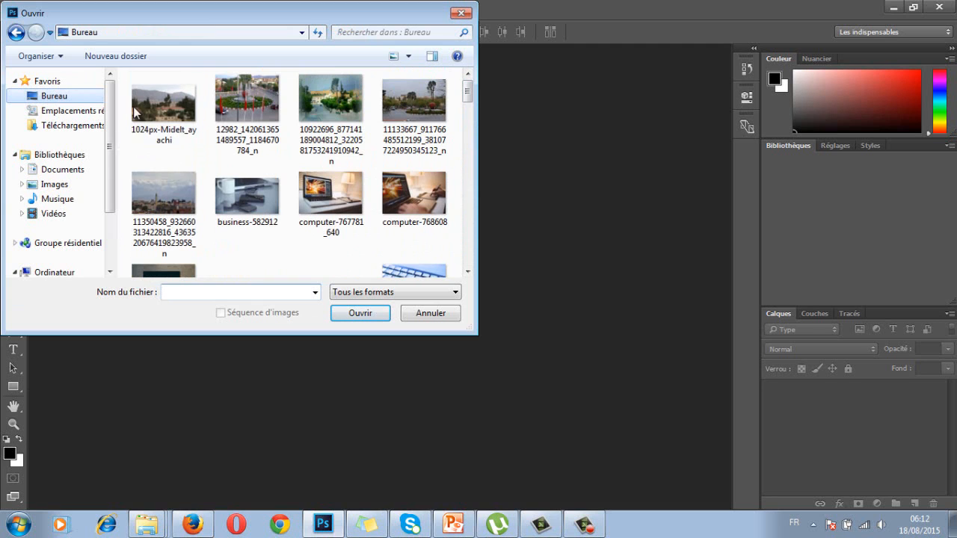
drag(467, 89, 466, 202)
click(184, 183)
click(354, 313)
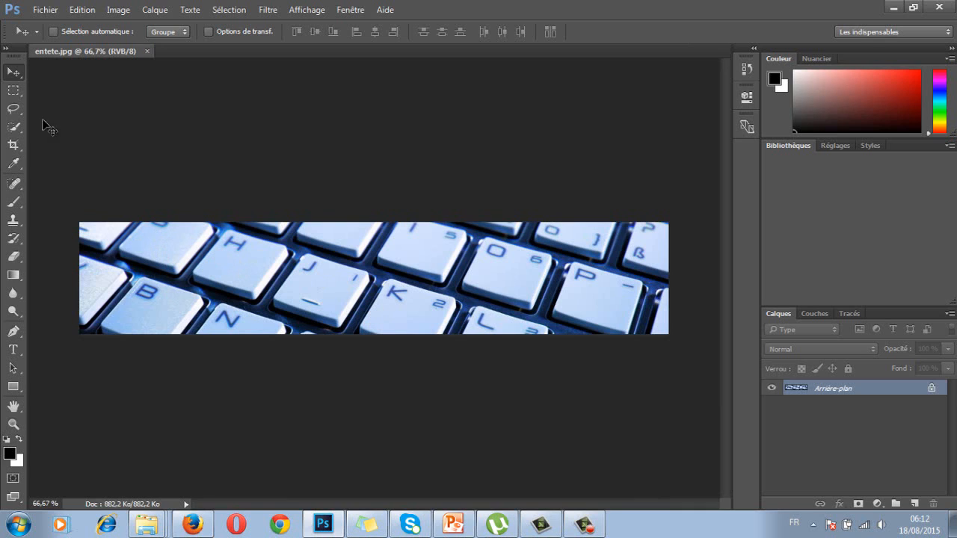
click(5, 50)
drag(32, 57, 30, 87)
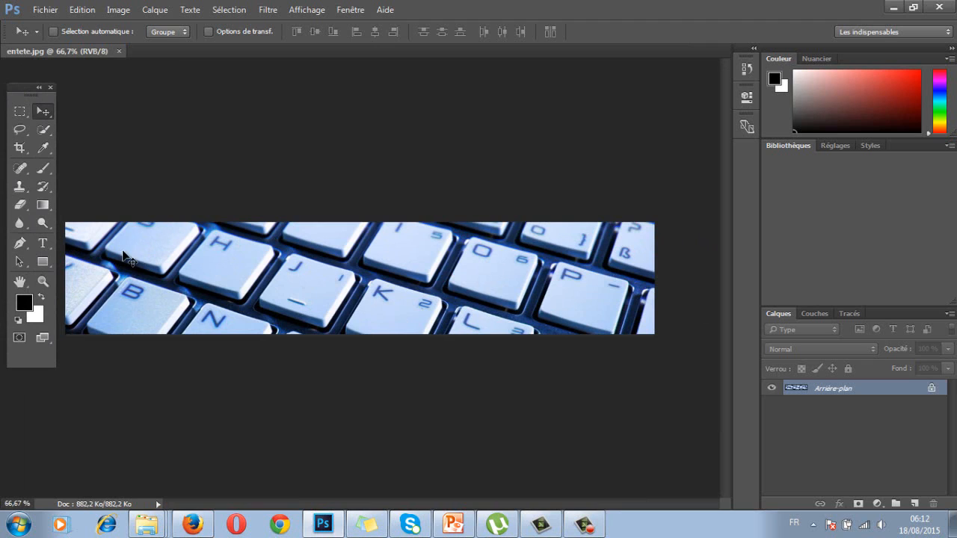
click(43, 245)
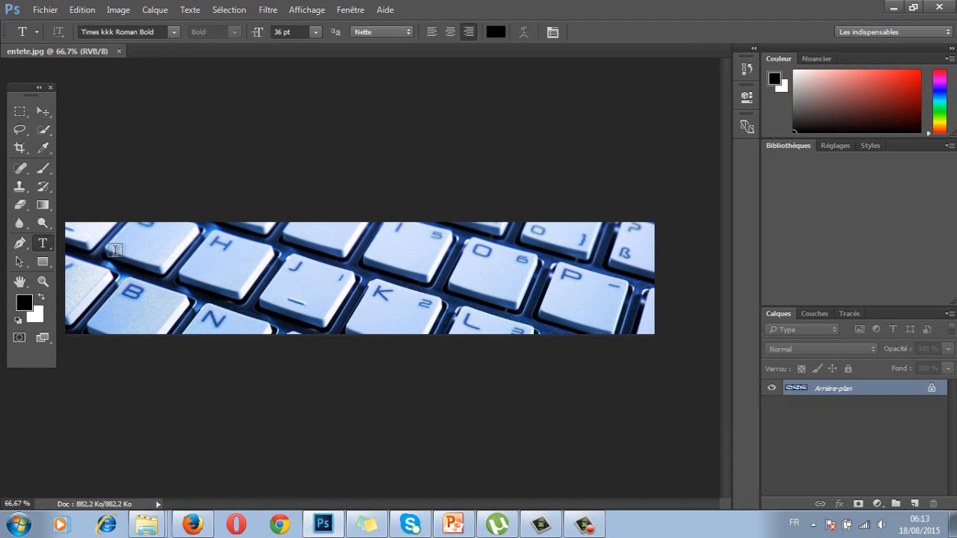
click(115, 250)
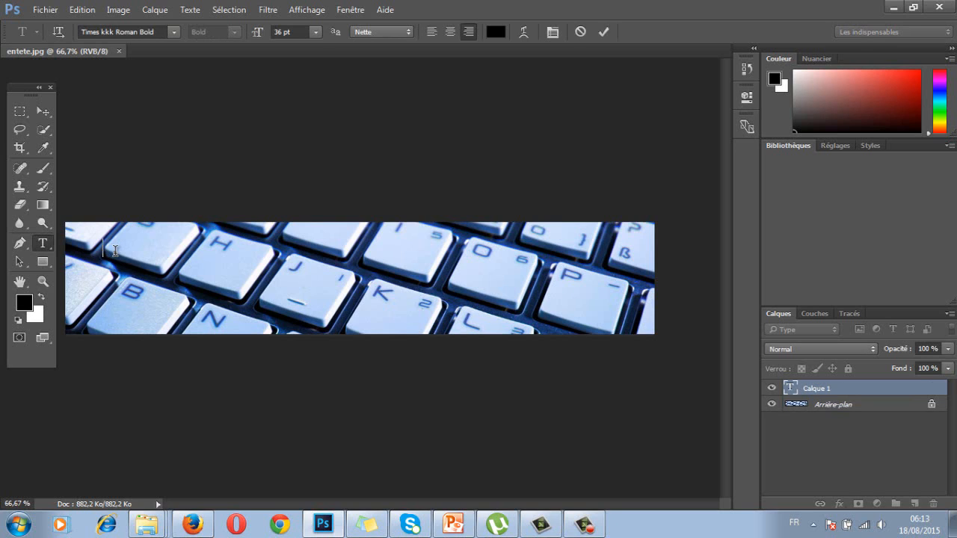
text(Centre)
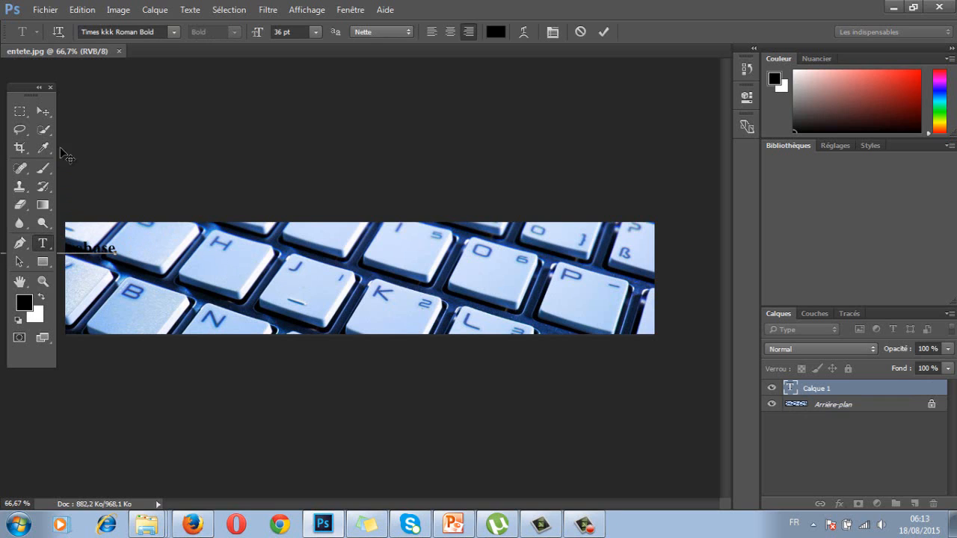
click(42, 112)
drag(85, 258, 133, 269)
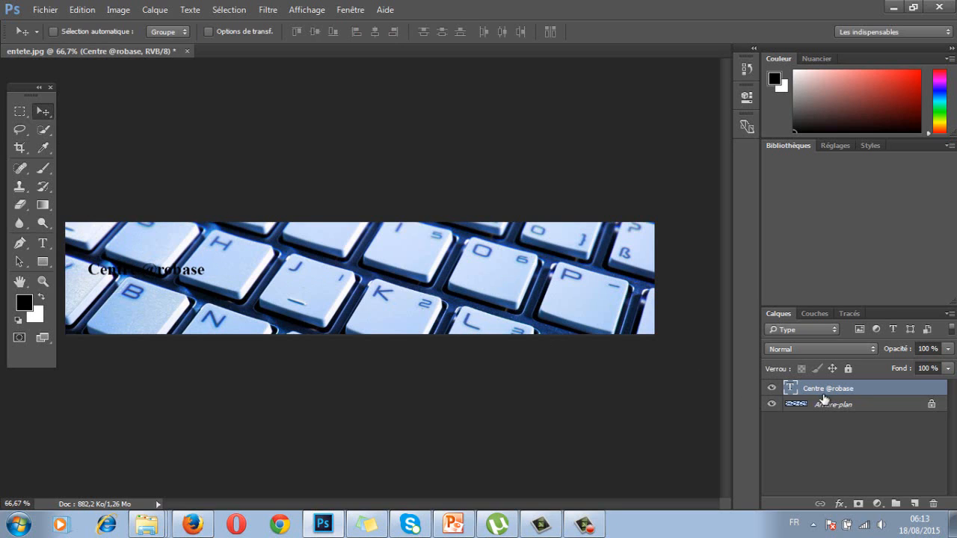
click(772, 388)
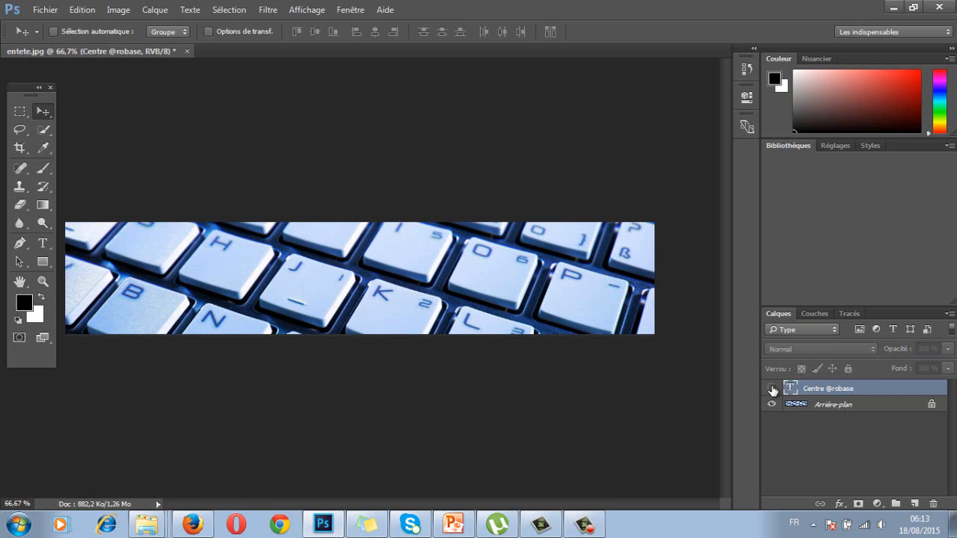
click(772, 388)
click(772, 404)
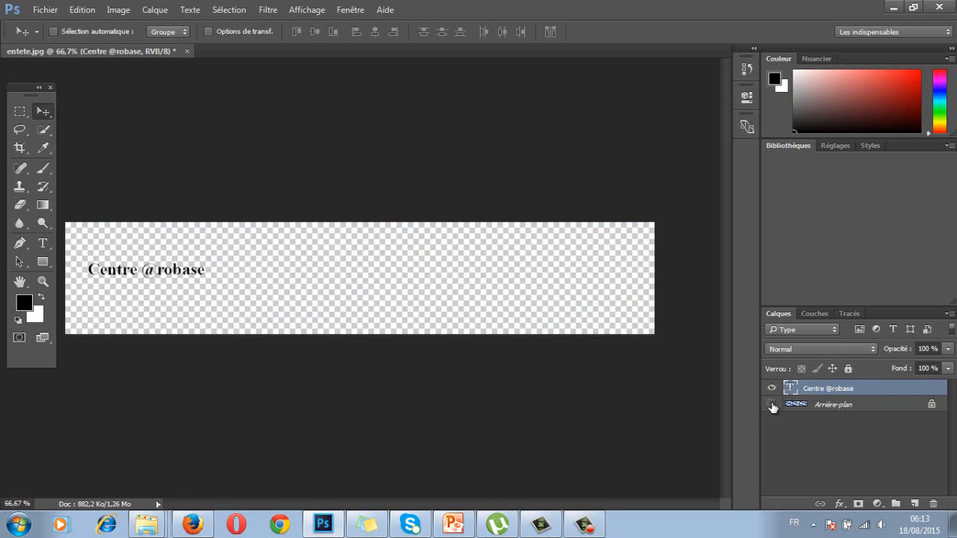
click(772, 404)
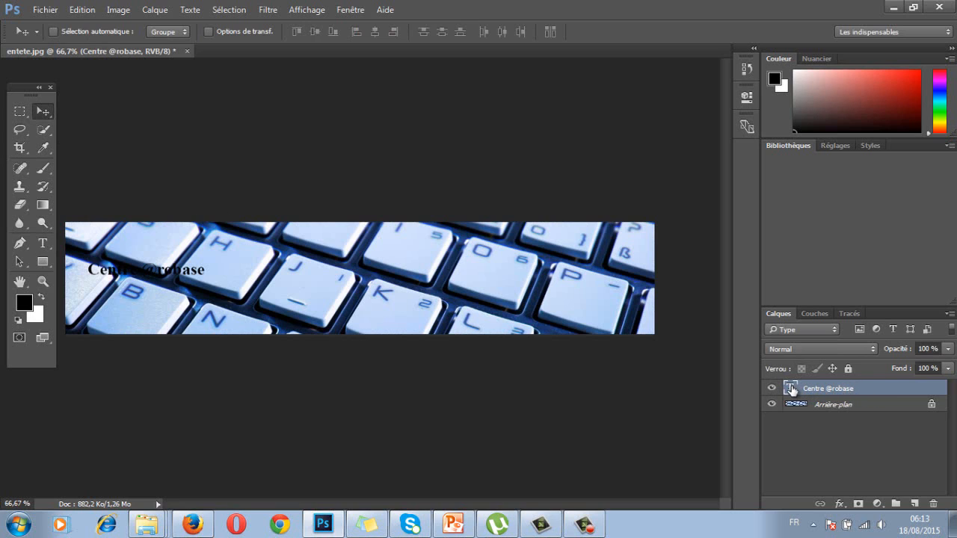
double_click(790, 388)
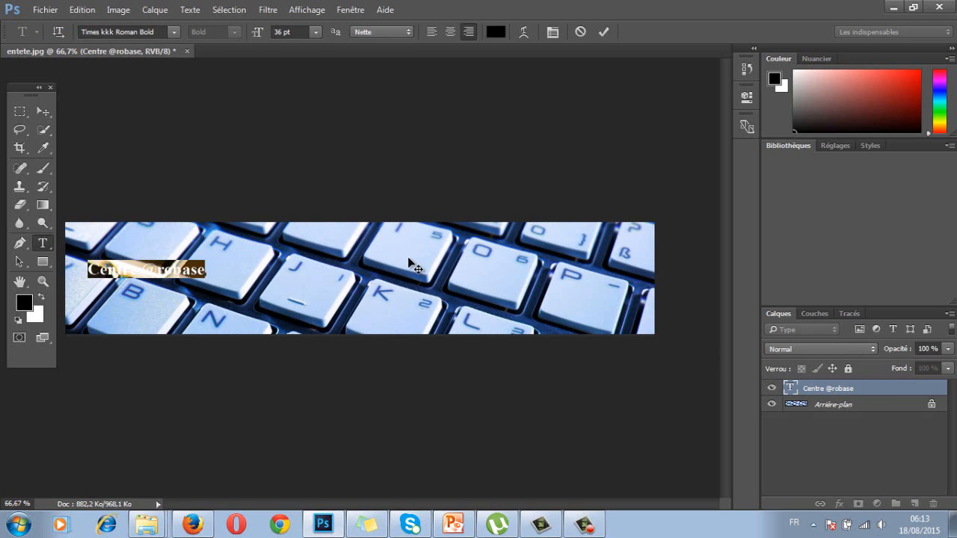
click(317, 36)
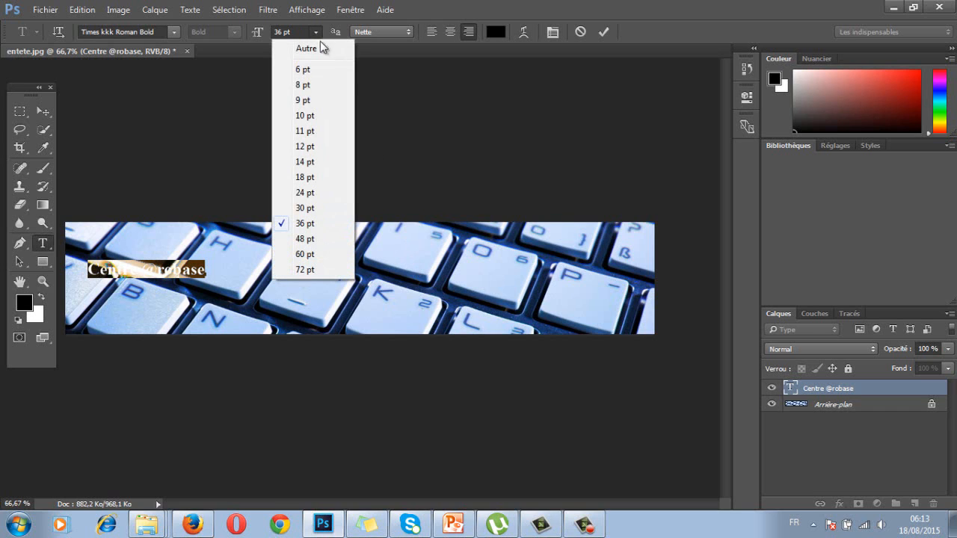
click(302, 254)
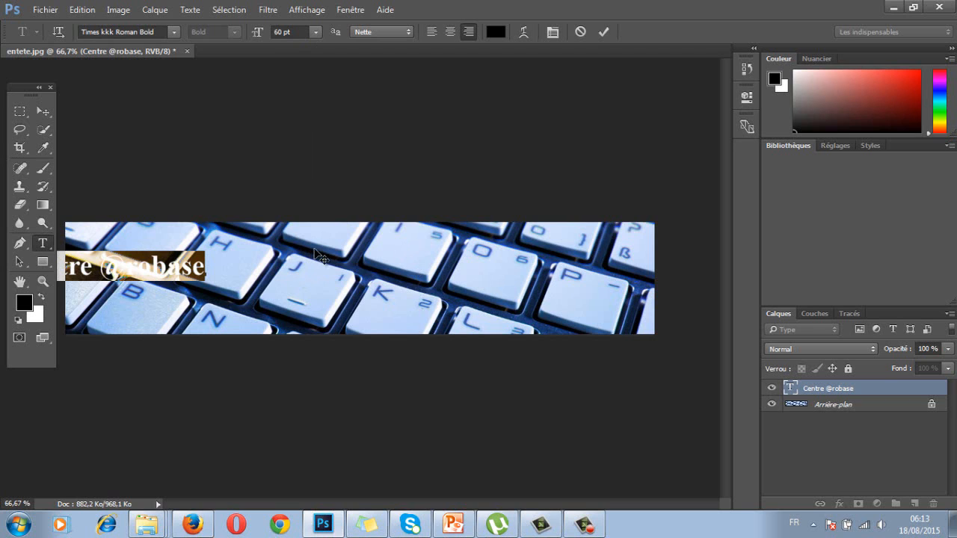
click(43, 111)
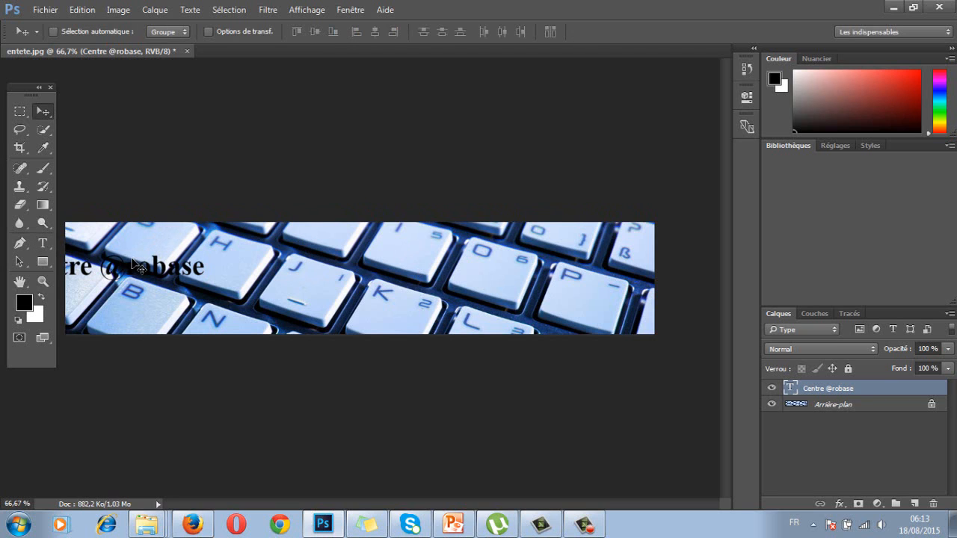
drag(133, 263, 198, 272)
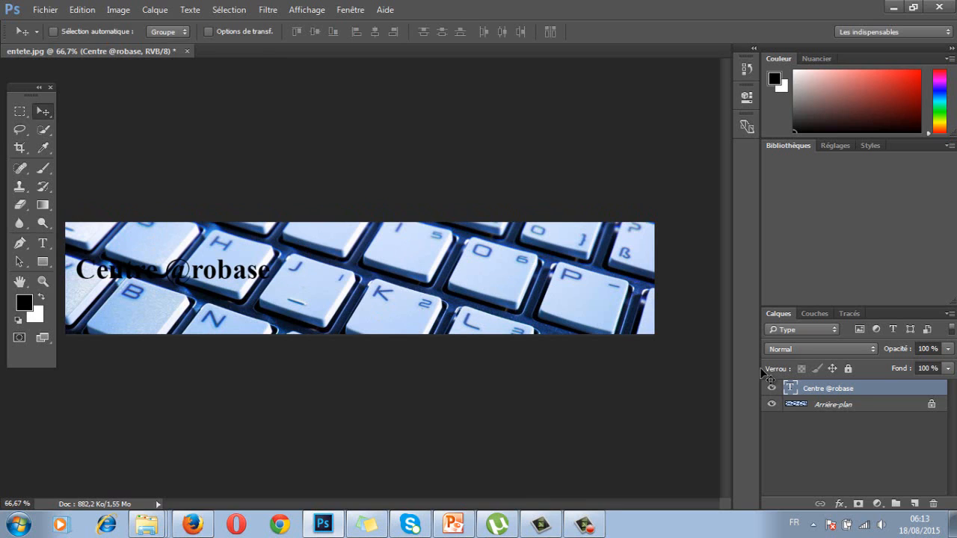
double_click(915, 392)
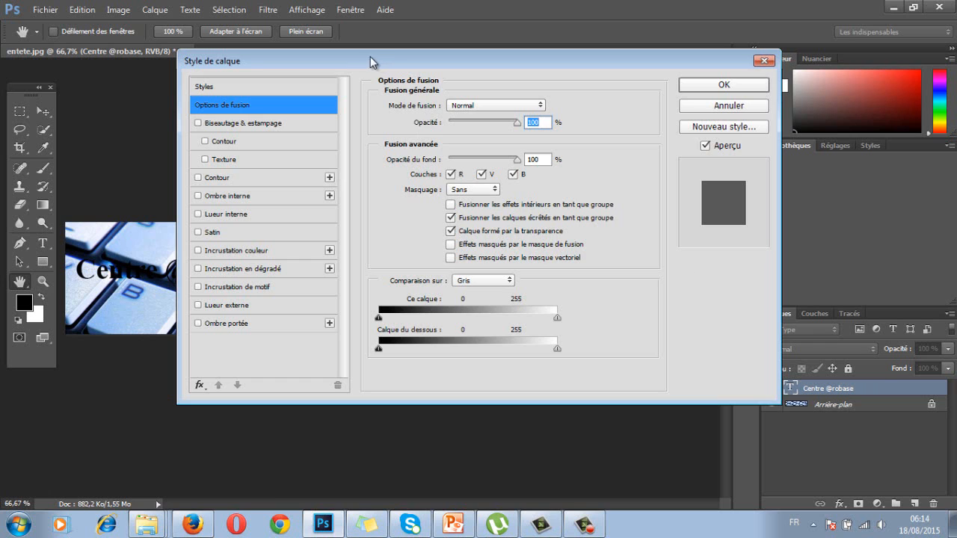
drag(370, 56, 332, 70)
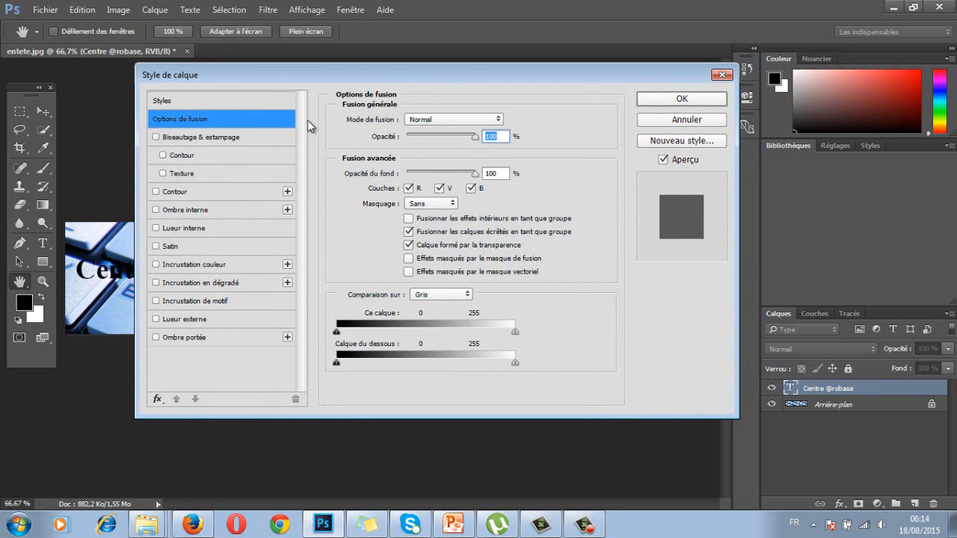
click(196, 100)
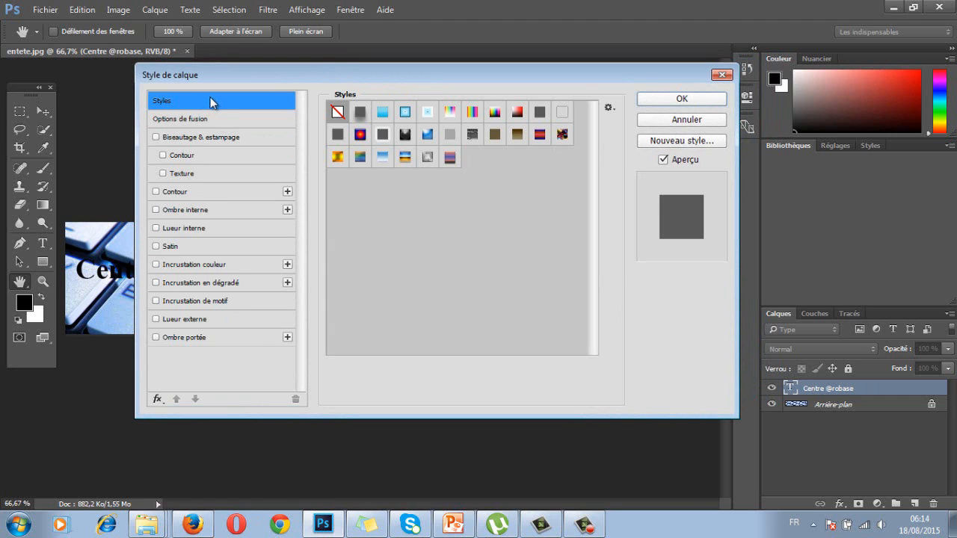
click(608, 108)
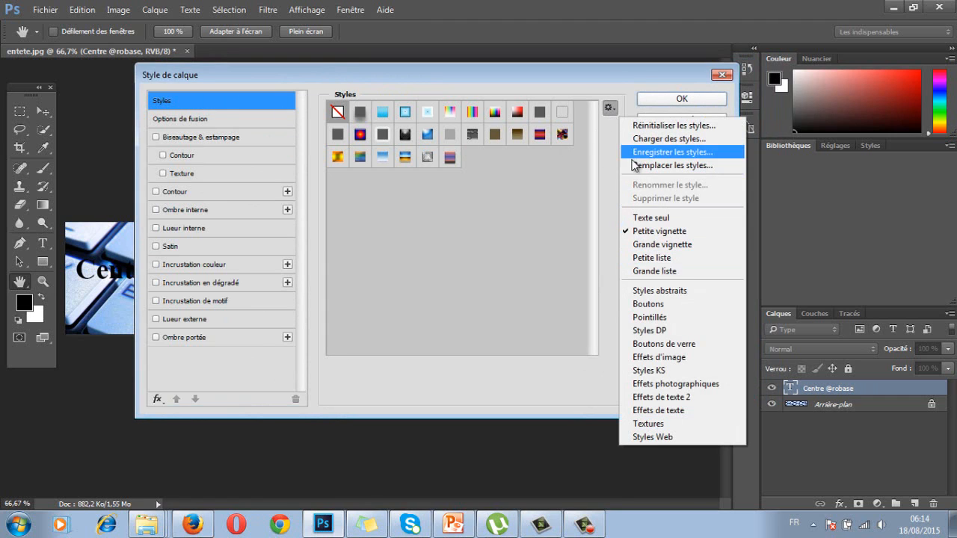
click(650, 411)
click(420, 207)
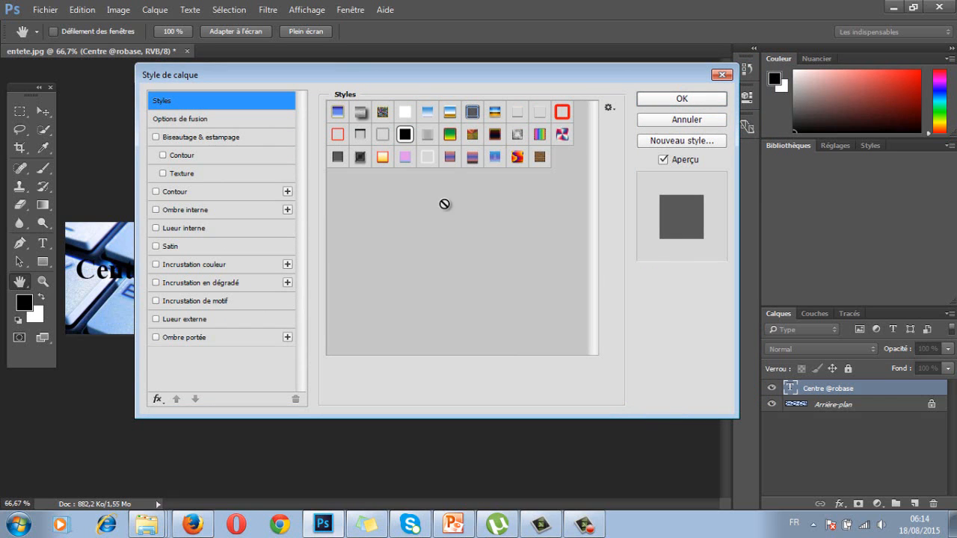
- Compare the blue and green gradient presets on the text, and apply the blue gradient style with the yellow outline
drag(293, 76, 387, 62)
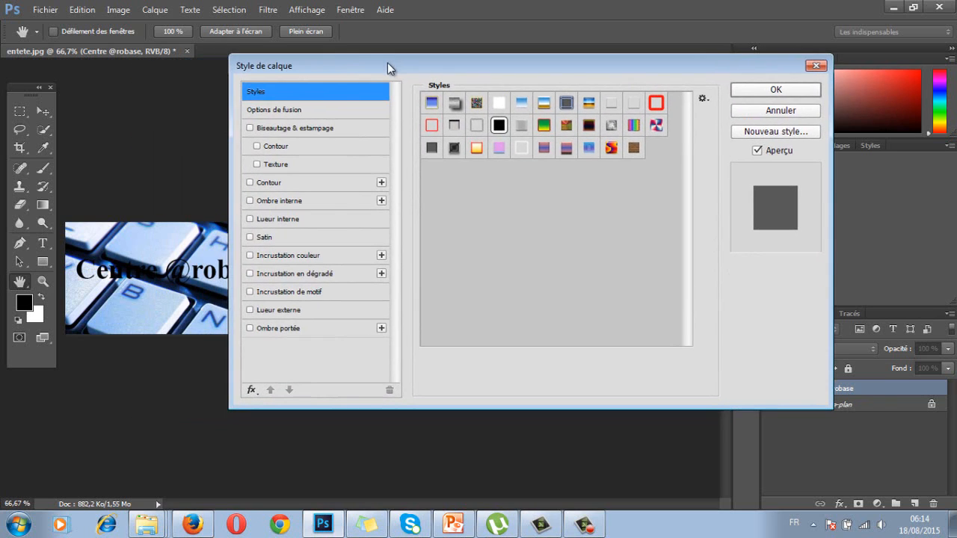
click(431, 104)
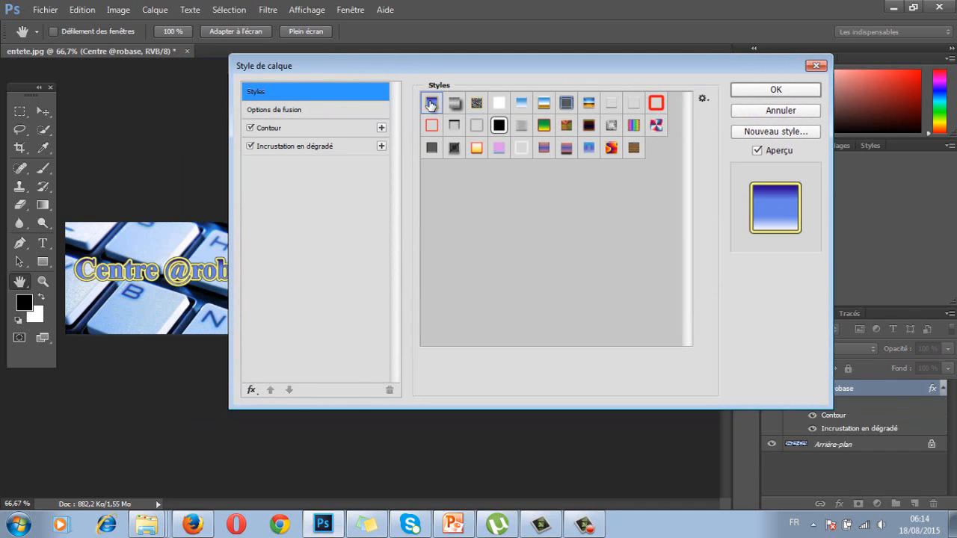
drag(392, 71, 489, 62)
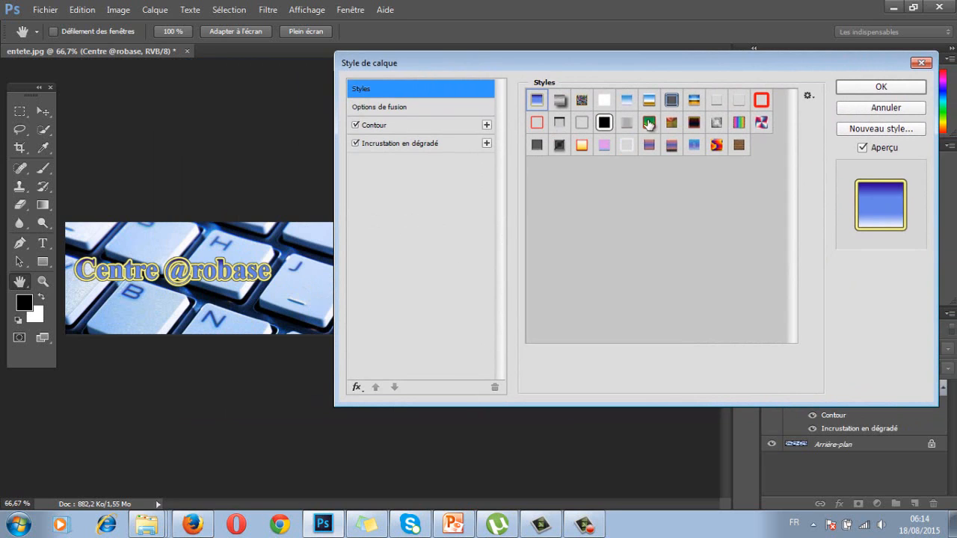
click(648, 123)
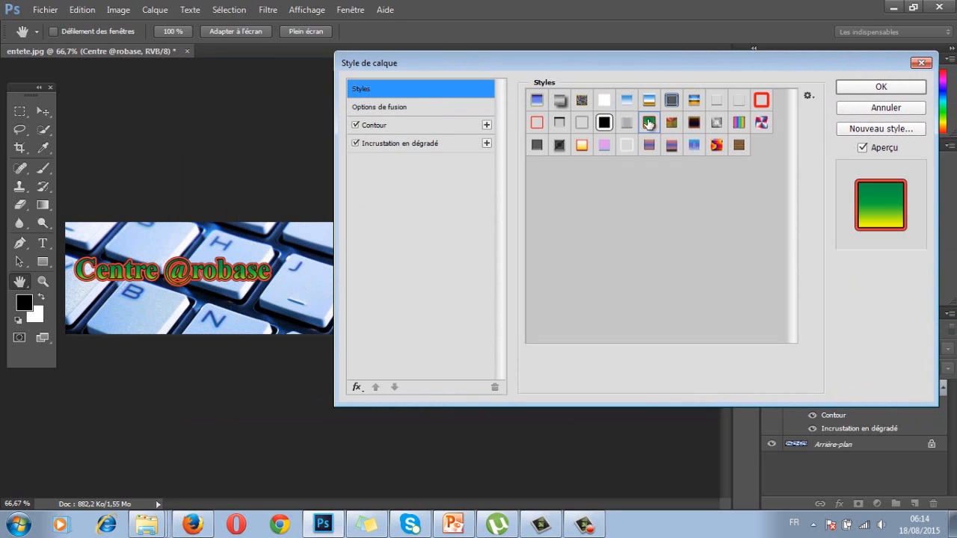
click(536, 100)
drag(576, 59, 500, 57)
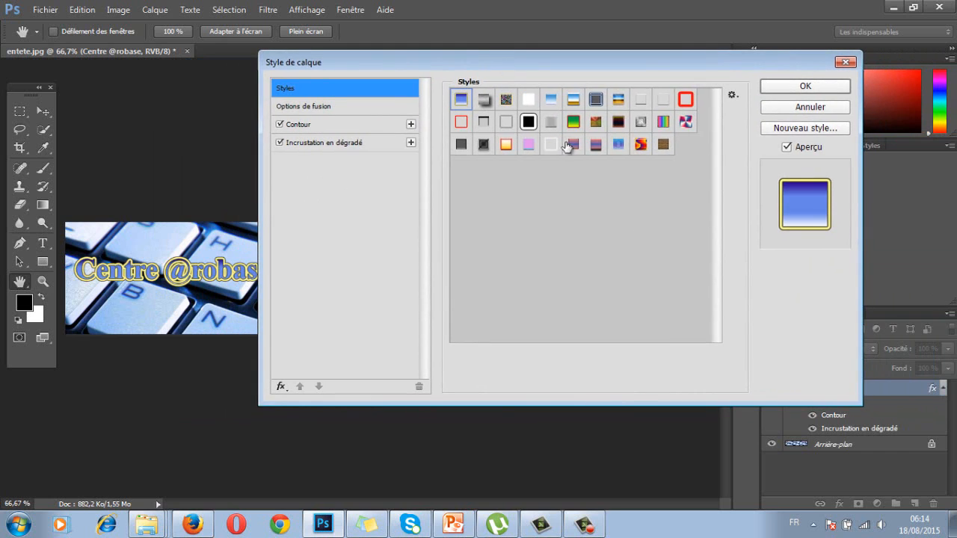
click(777, 86)
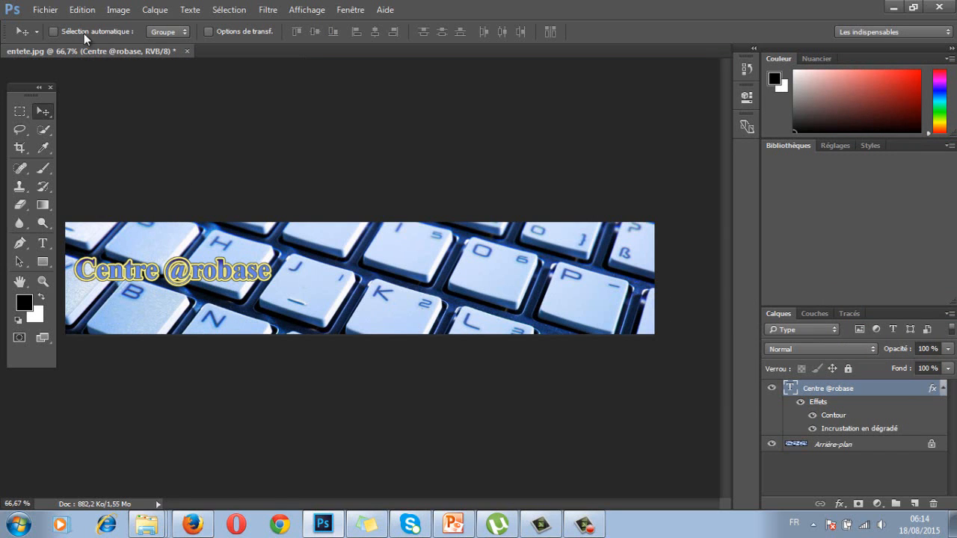
- Save the image to the desktop as a JPEG named entete, overwriting the existing file and accepting the JPEG options
click(46, 11)
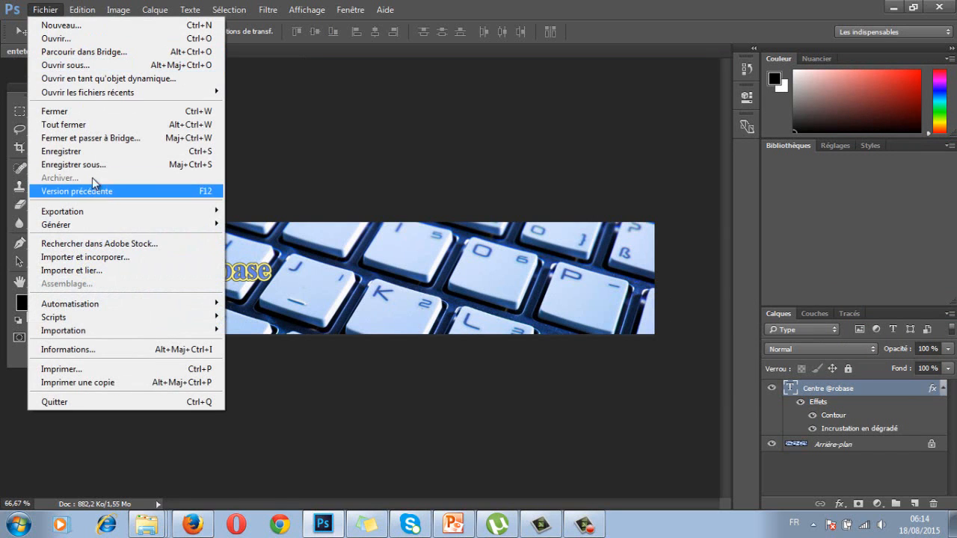
key(ctrl+shift+s)
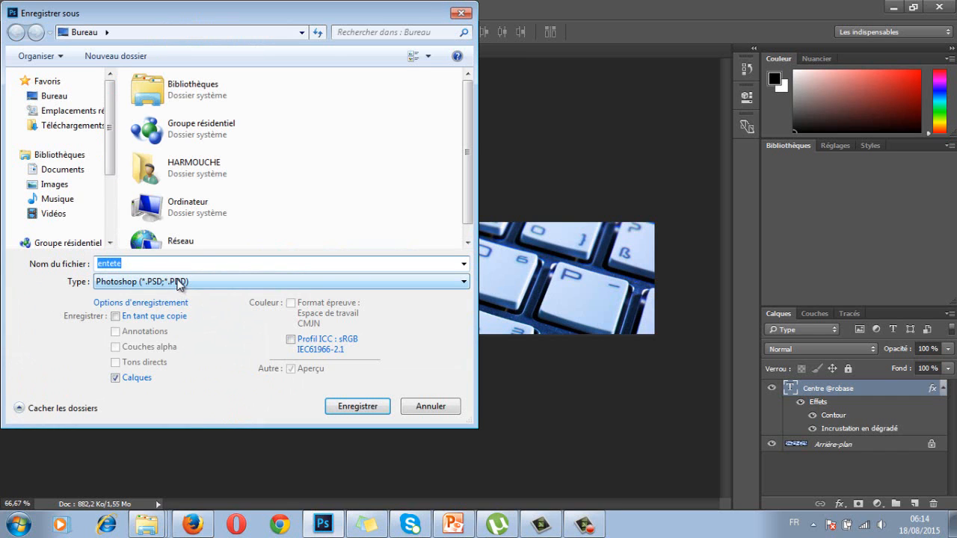
click(178, 281)
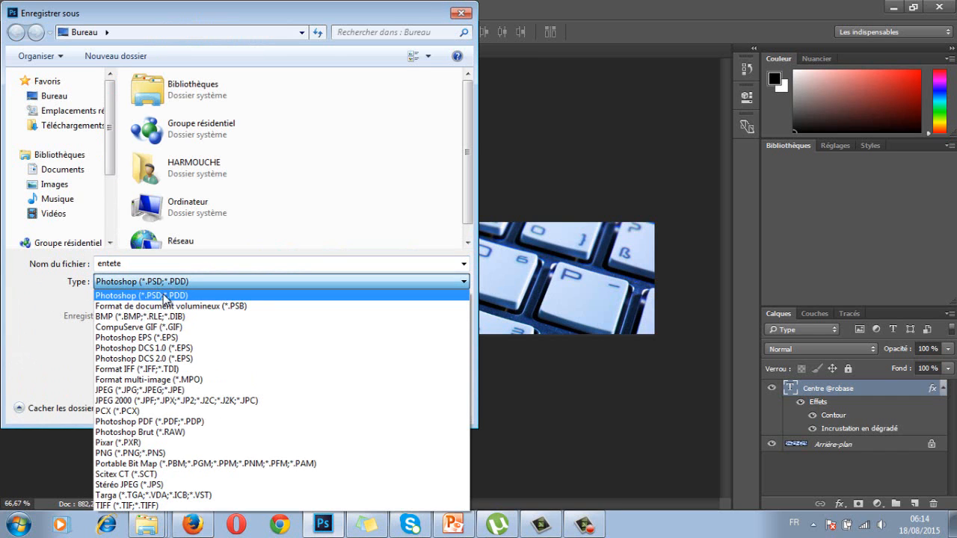
click(154, 390)
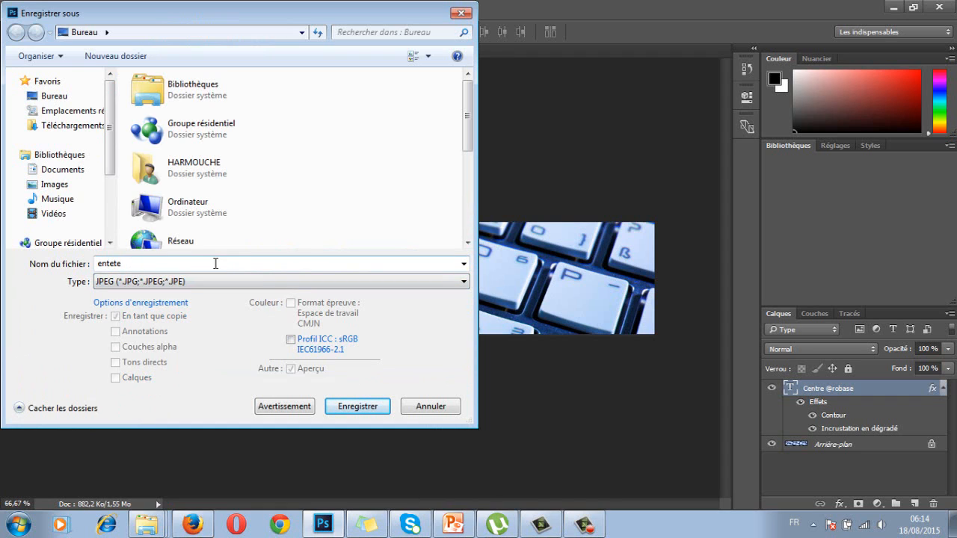
click(352, 408)
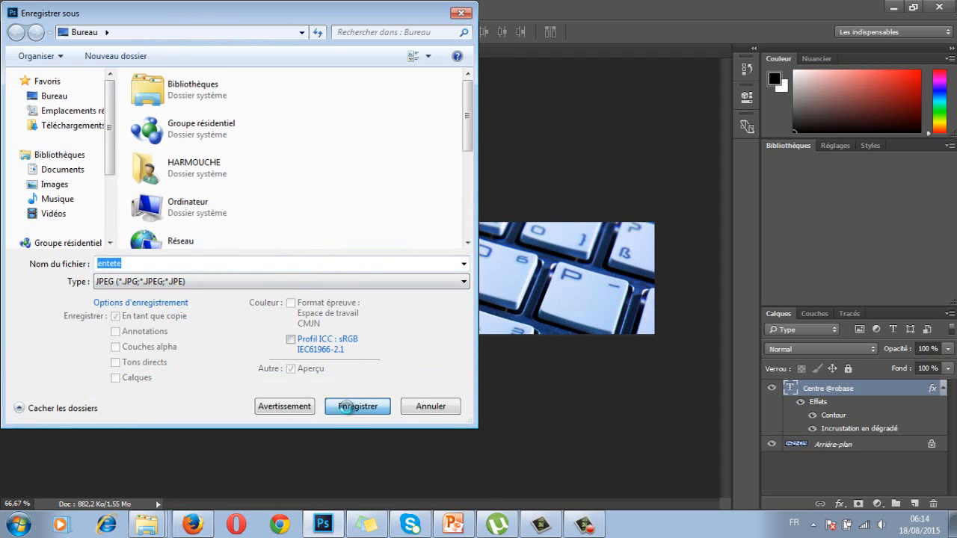
click(512, 262)
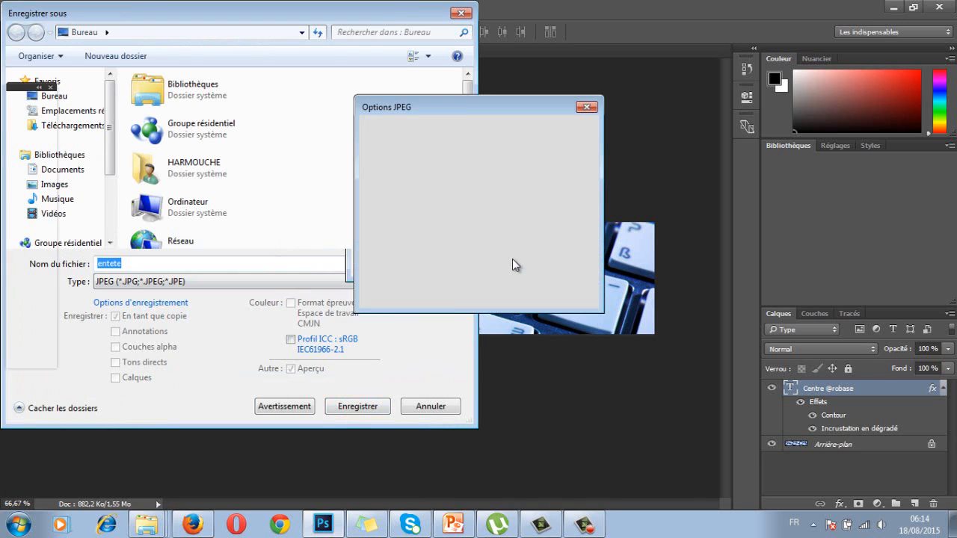
click(553, 131)
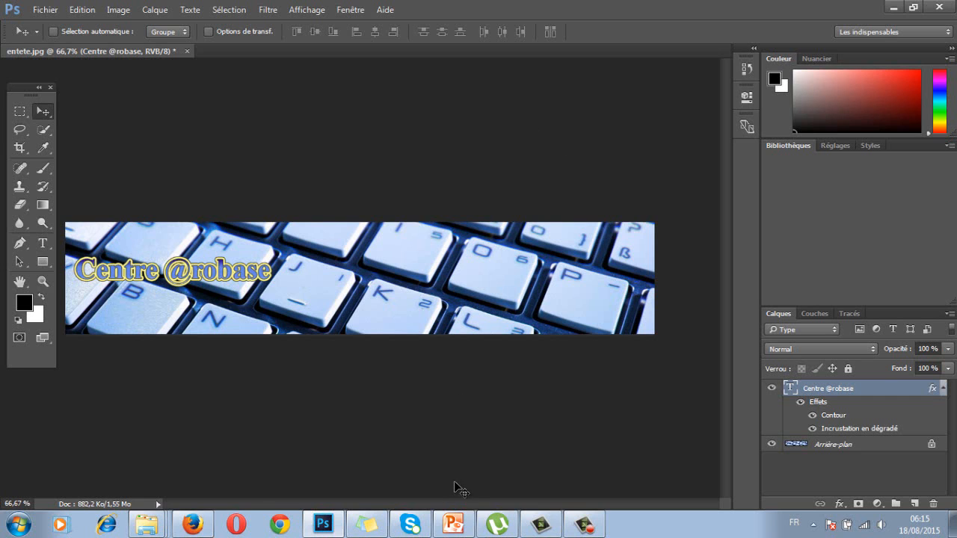
- Switch to Firefox, close the attachment details and open the WordPress theme customizer
click(191, 525)
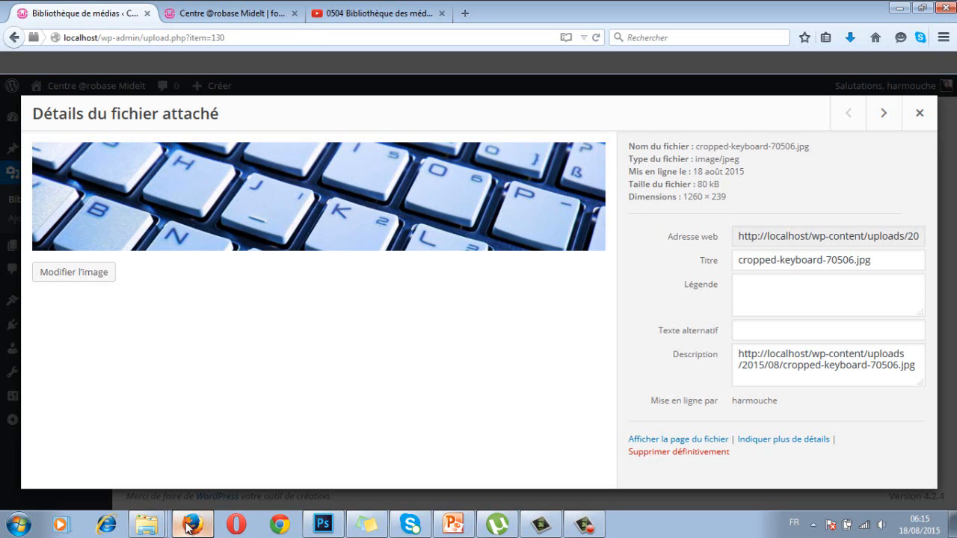
click(926, 115)
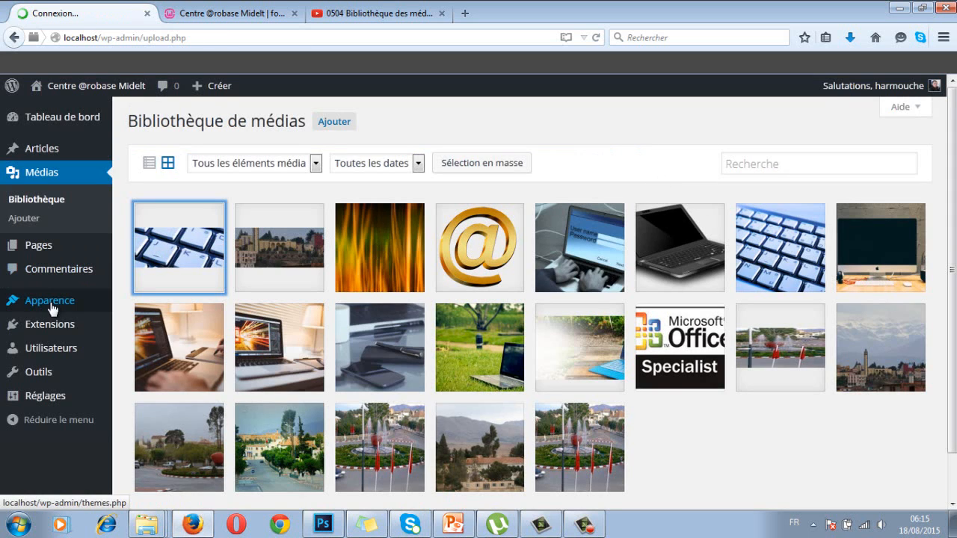
mouse_move(64, 300)
click(154, 324)
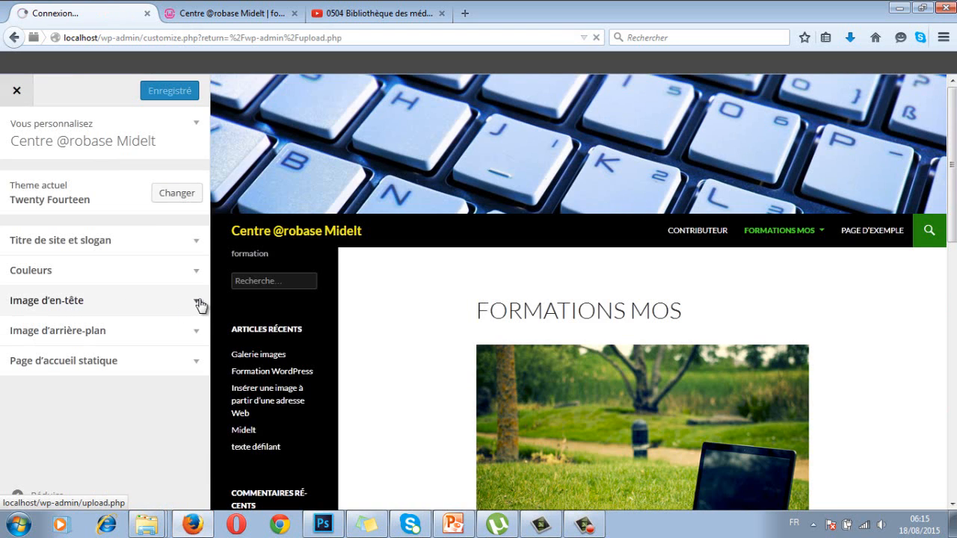
- Add a new header image by uploading the entete JPEG from the desktop, and select it for cropping
click(197, 303)
drag(202, 269, 194, 342)
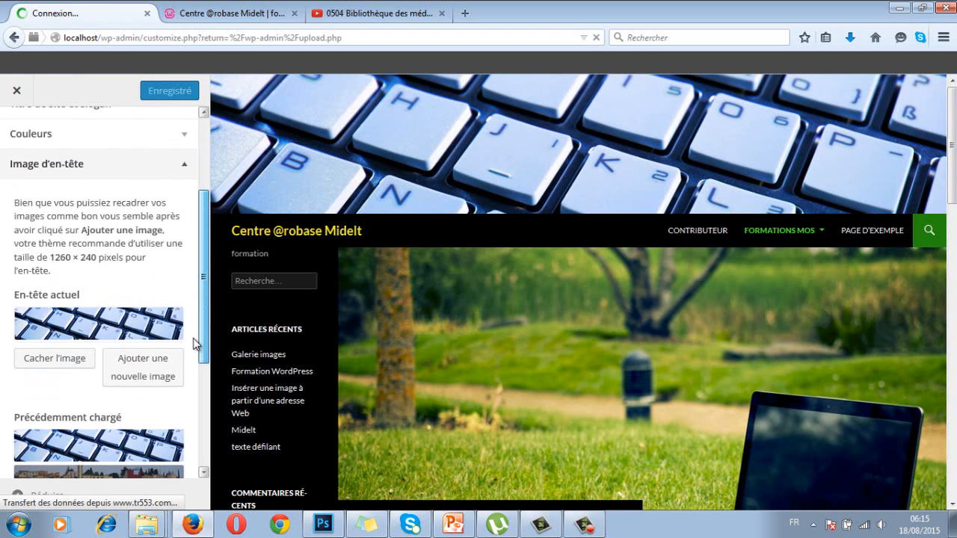
click(142, 361)
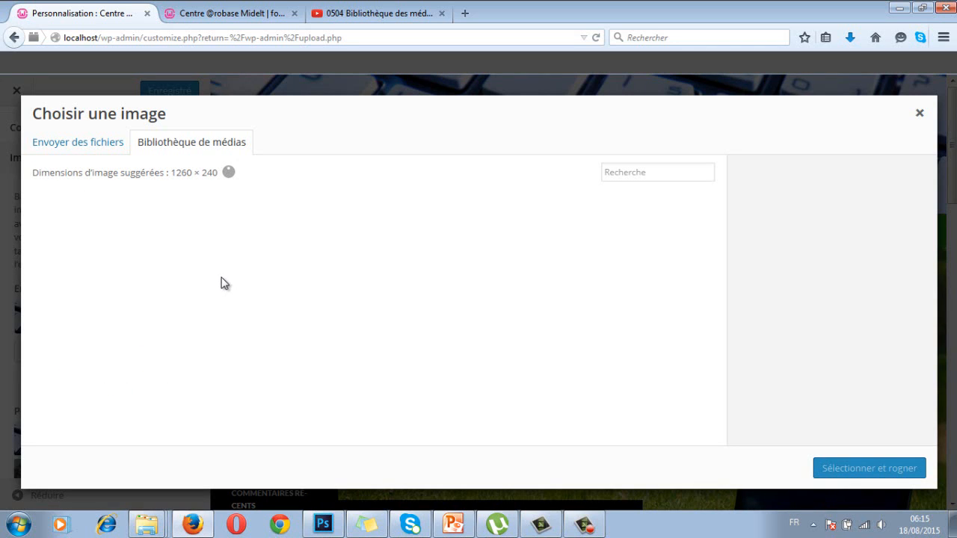
click(90, 143)
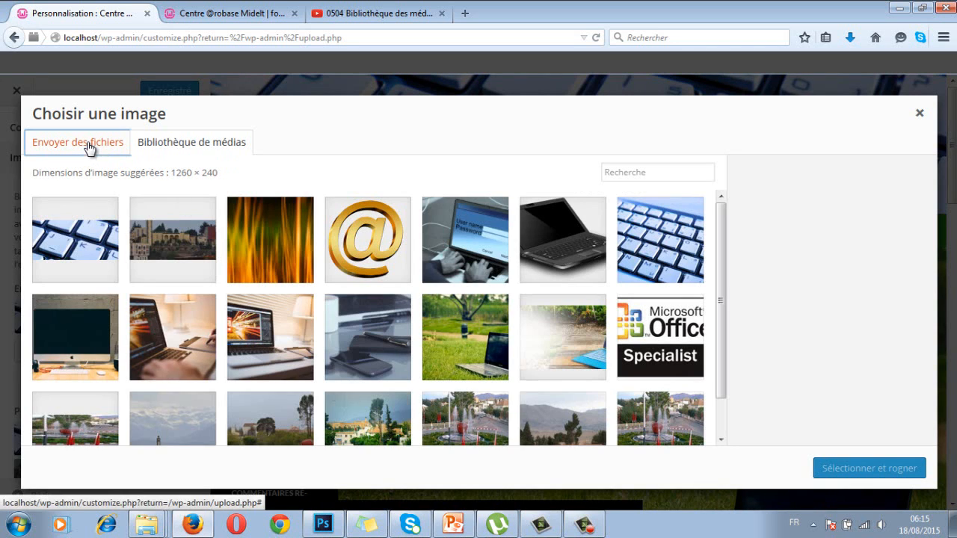
click(477, 318)
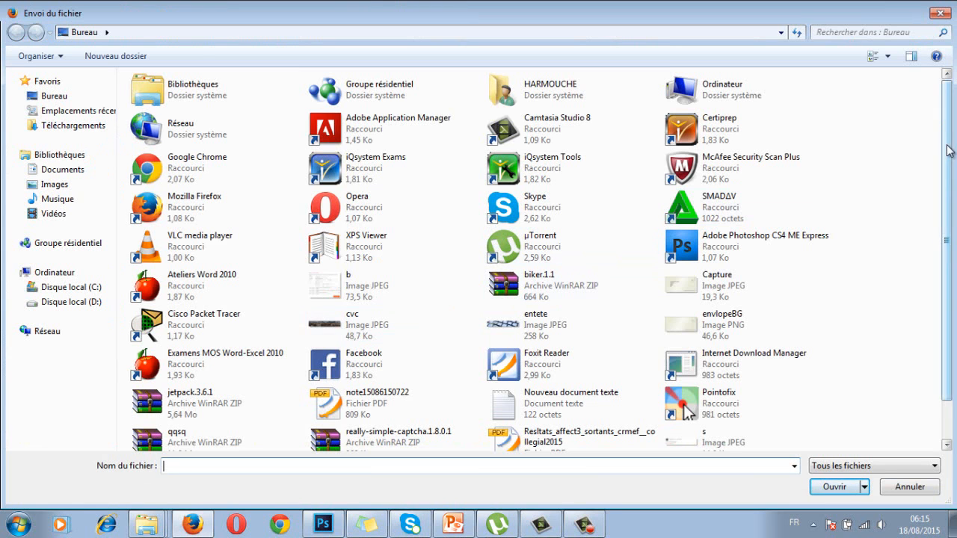
scroll(942, 224, down, 1)
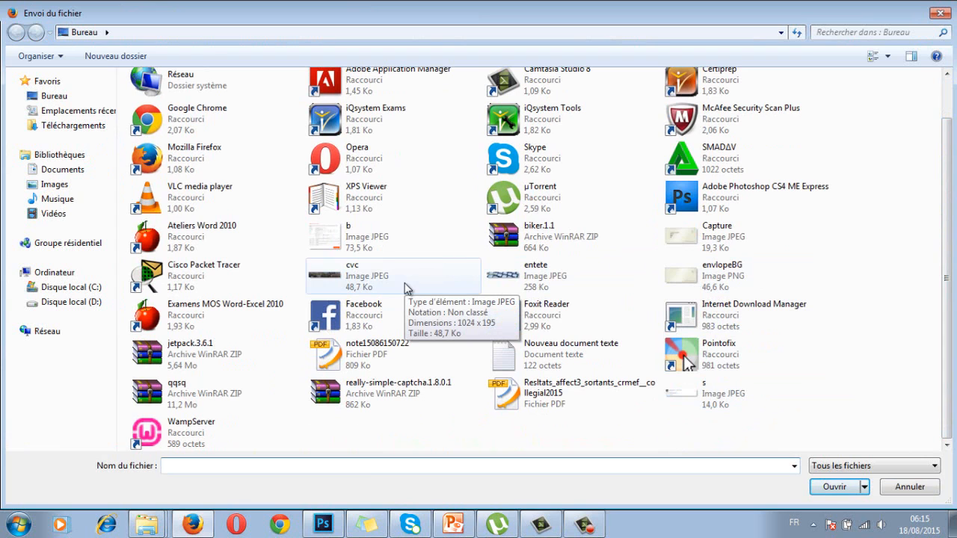
click(523, 276)
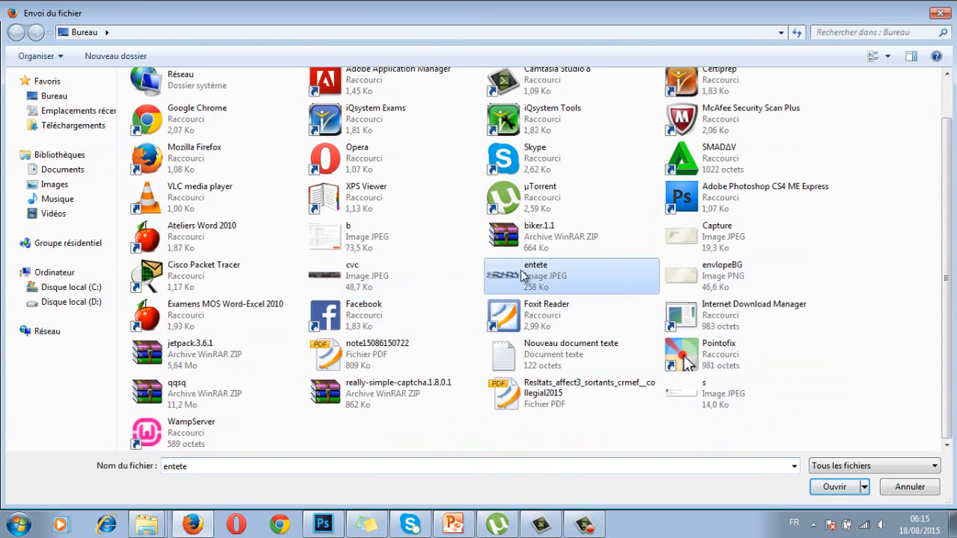
click(815, 486)
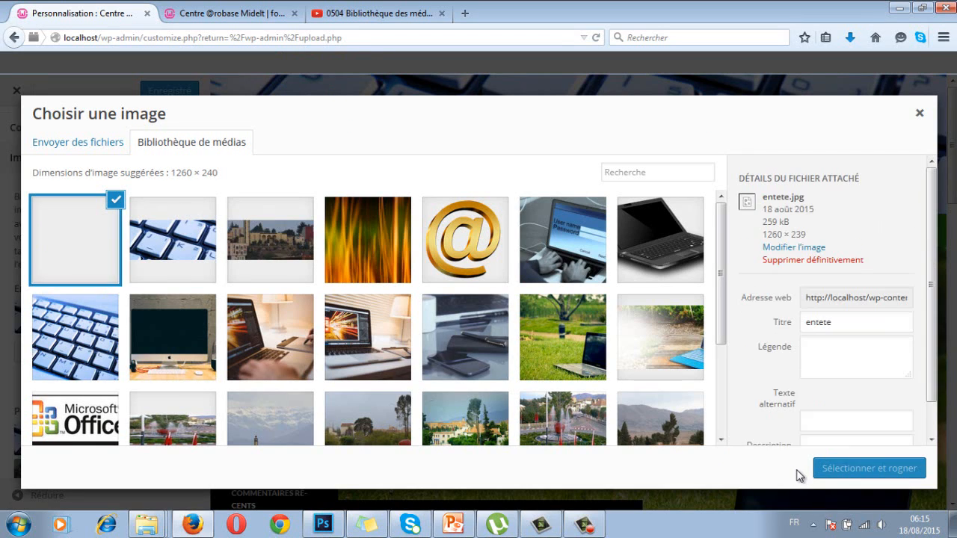
click(861, 476)
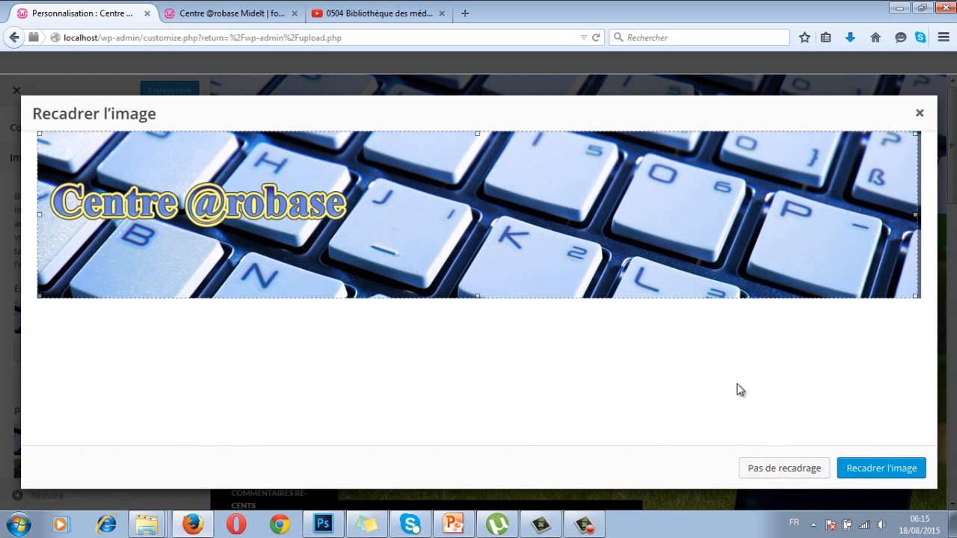
- Crop the uploaded image with the suggested selection as the header, and turn off the display of the site title and slogan
click(854, 468)
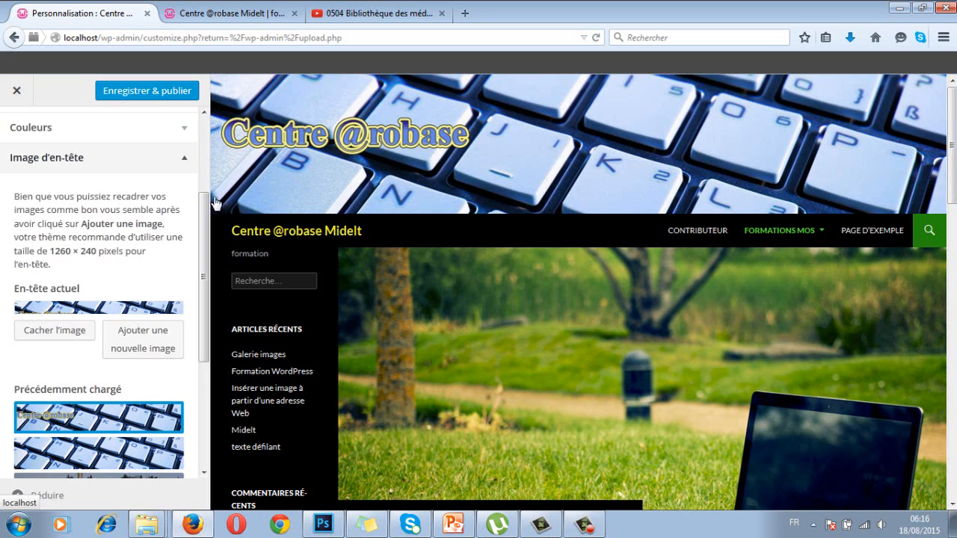
click(182, 159)
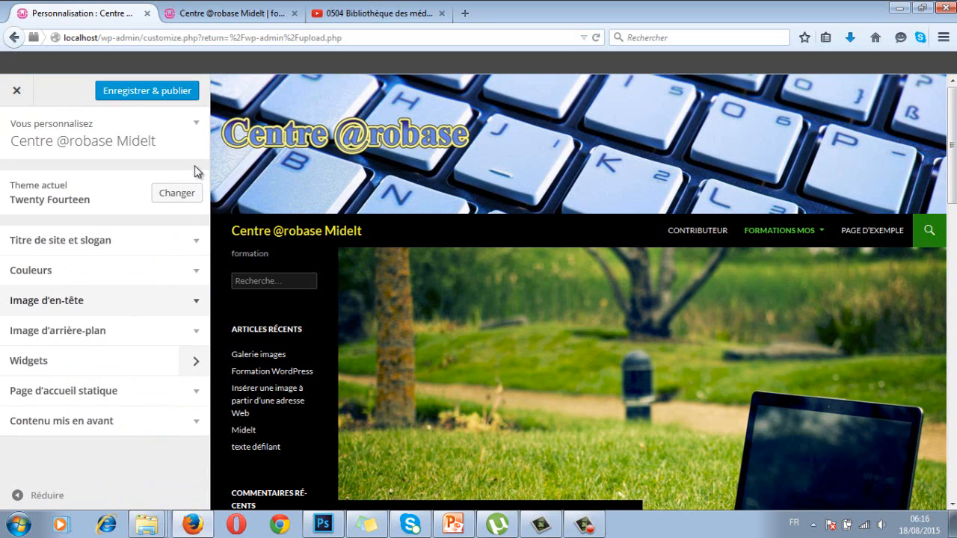
click(88, 241)
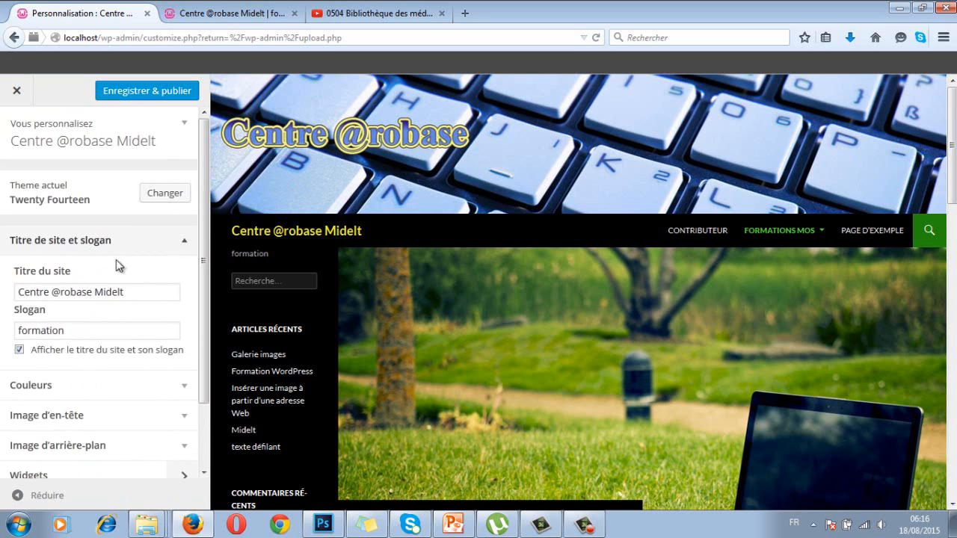
click(20, 350)
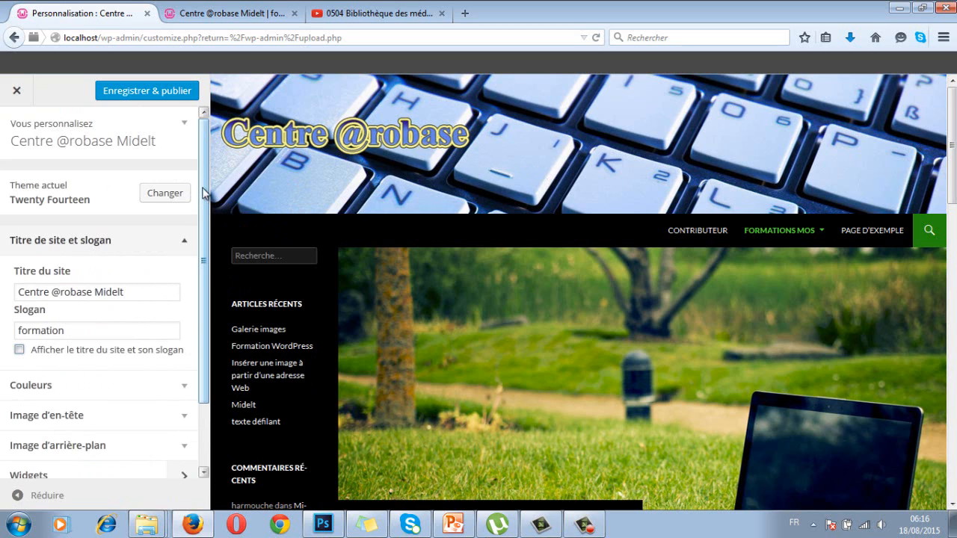
click(184, 243)
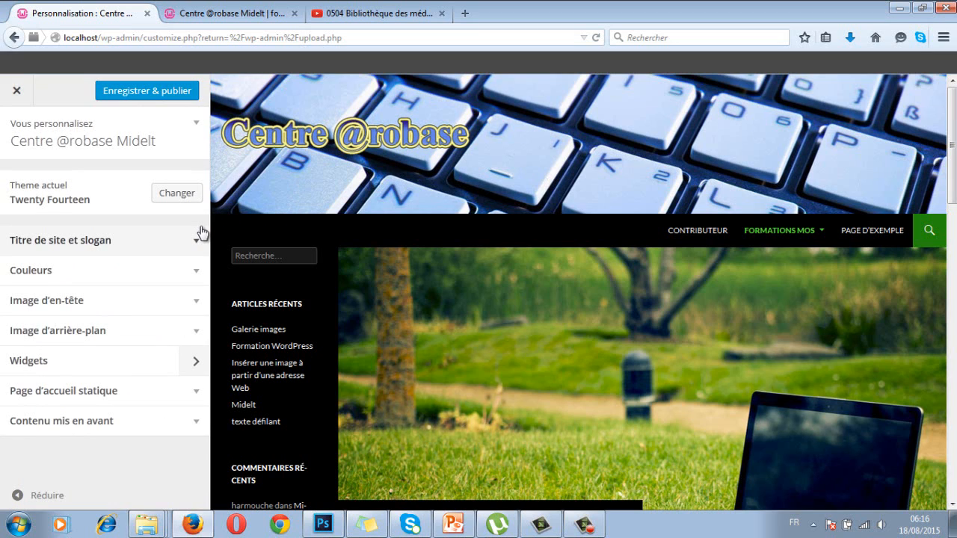
- Check the theme's recommended header image size, and switch to Photoshop to close entete.jpg without saving its changes
click(196, 305)
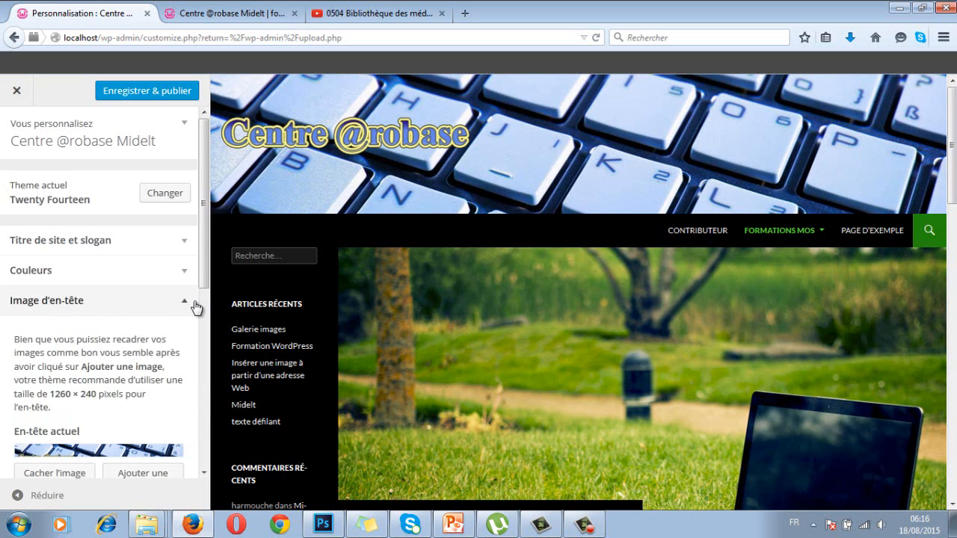
scroll(196, 254, down, 2)
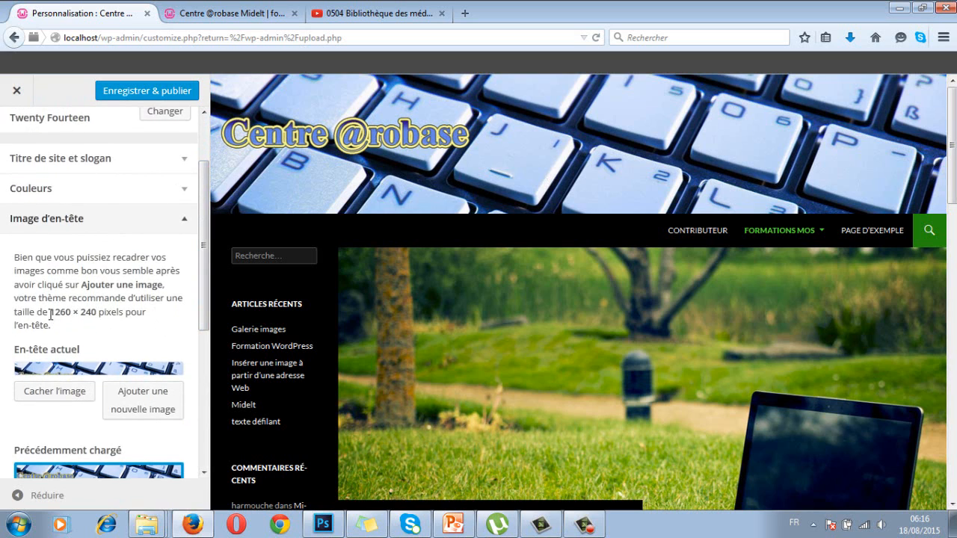
click(325, 525)
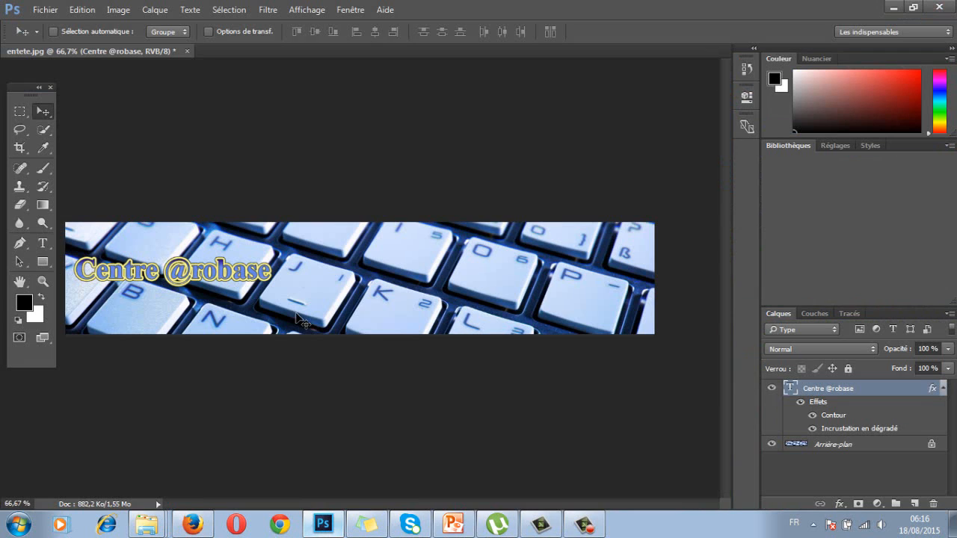
click(187, 51)
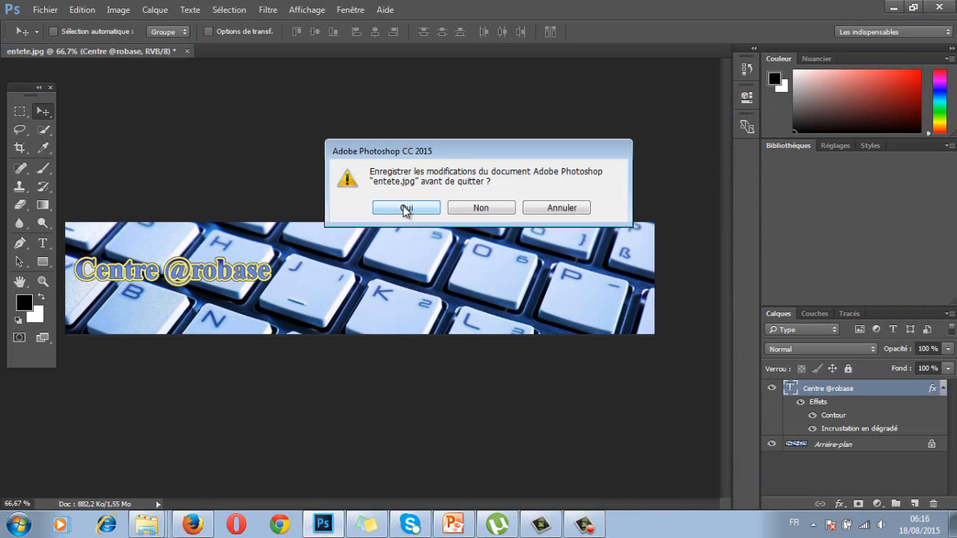
click(464, 209)
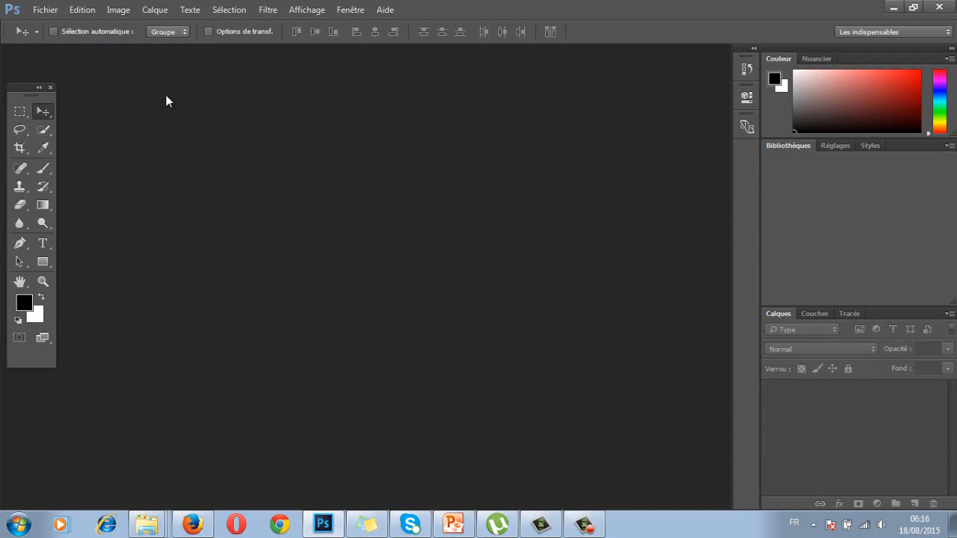
- Create a new blank Photoshop document 1260 pixels wide and 240 pixels high
click(49, 10)
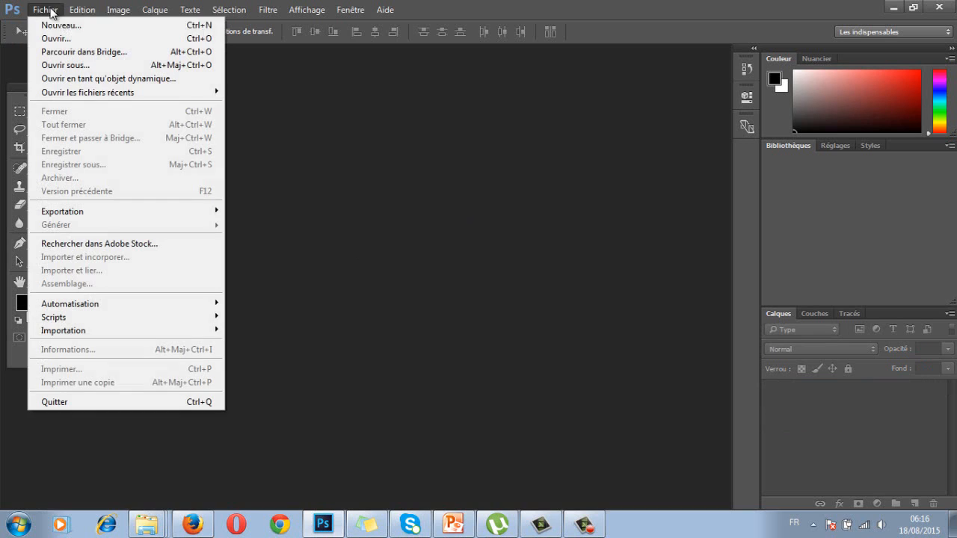
click(88, 25)
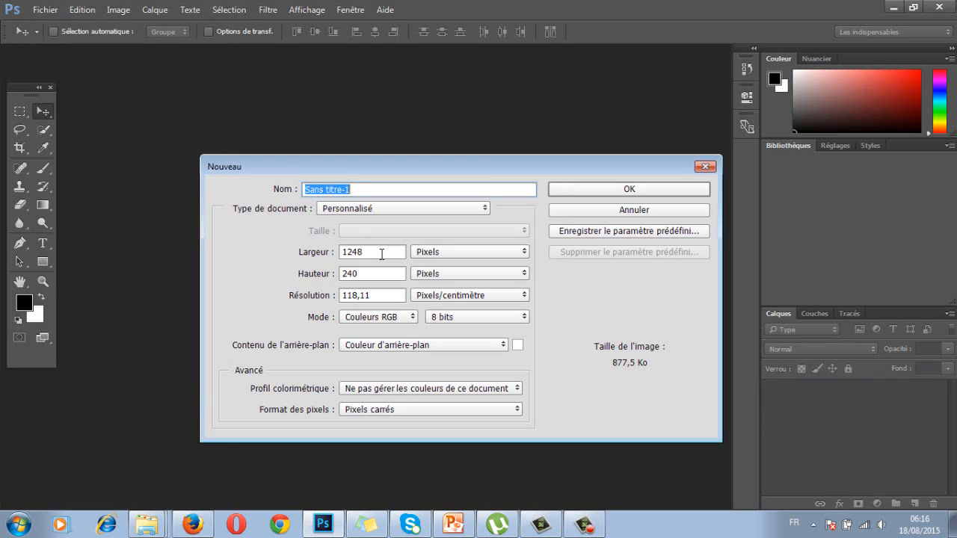
click(370, 250)
drag(359, 248, 315, 247)
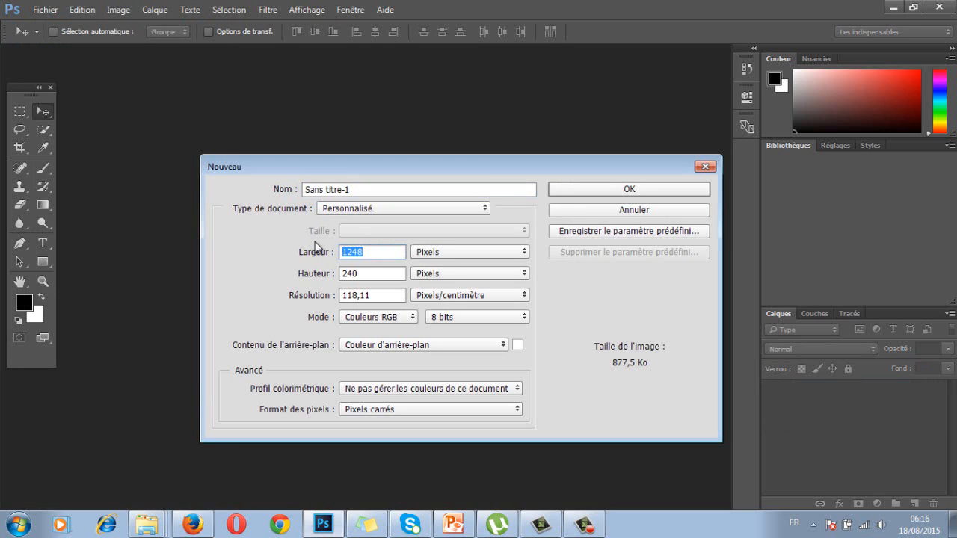
text(1260)
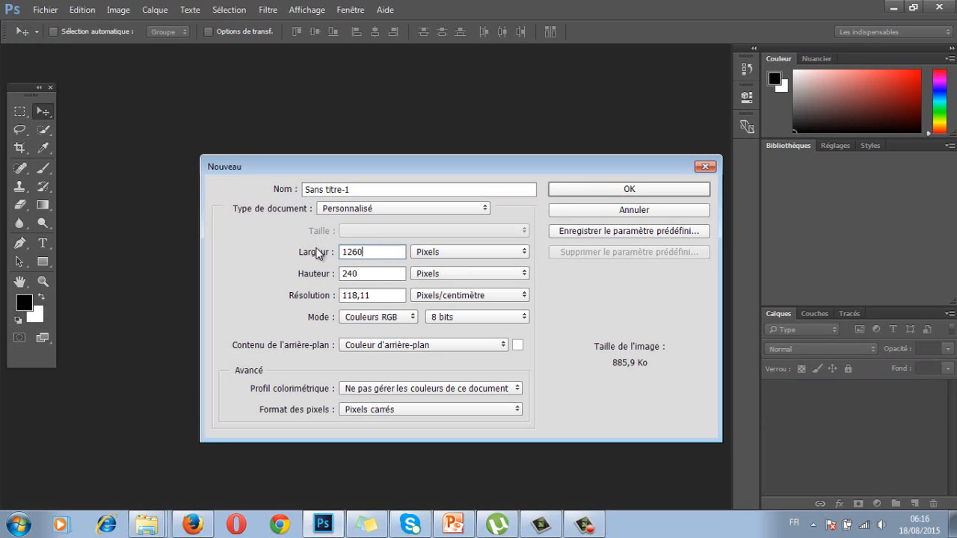
drag(370, 275, 329, 277)
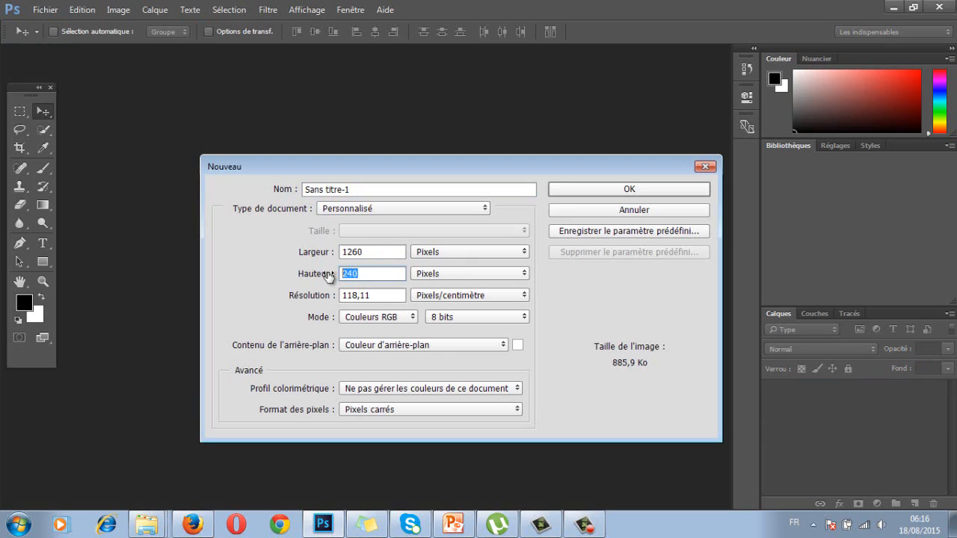
text(240)
click(570, 191)
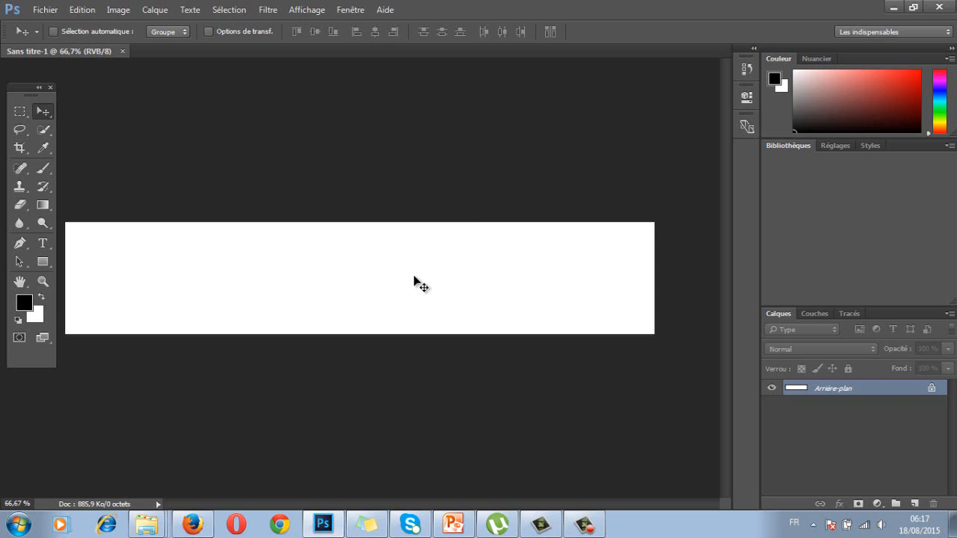
- Switch back to Firefox, collapse the header image settings and look over the site's home page with its new header
click(192, 524)
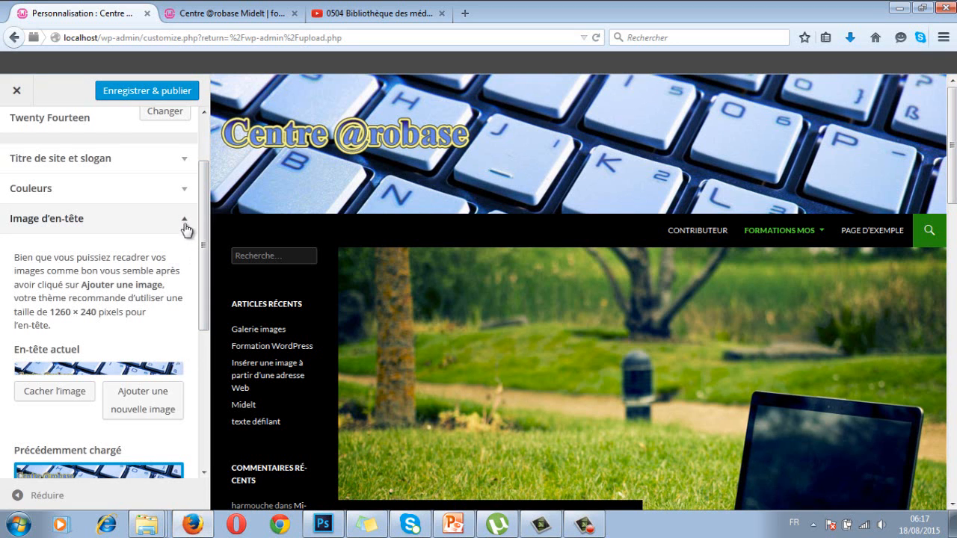
click(184, 224)
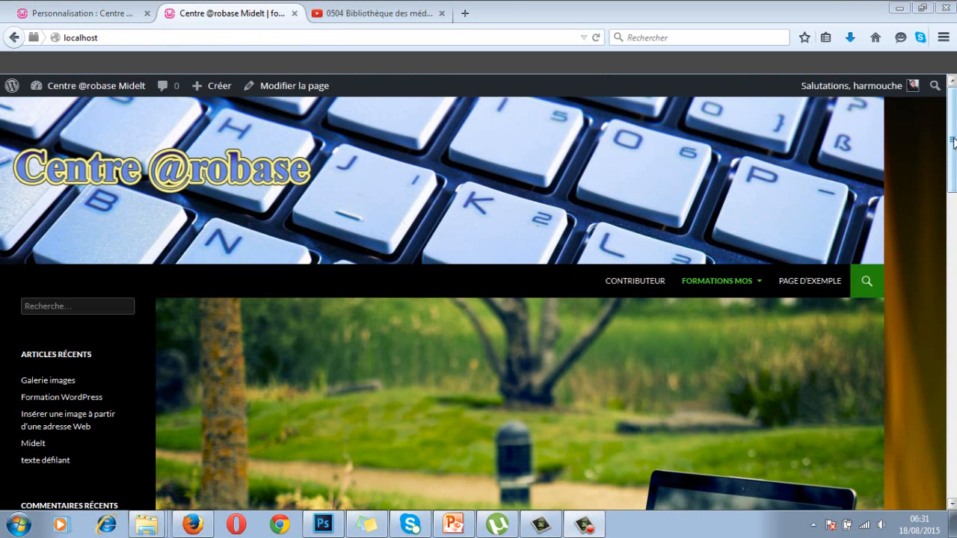
drag(952, 146, 953, 371)
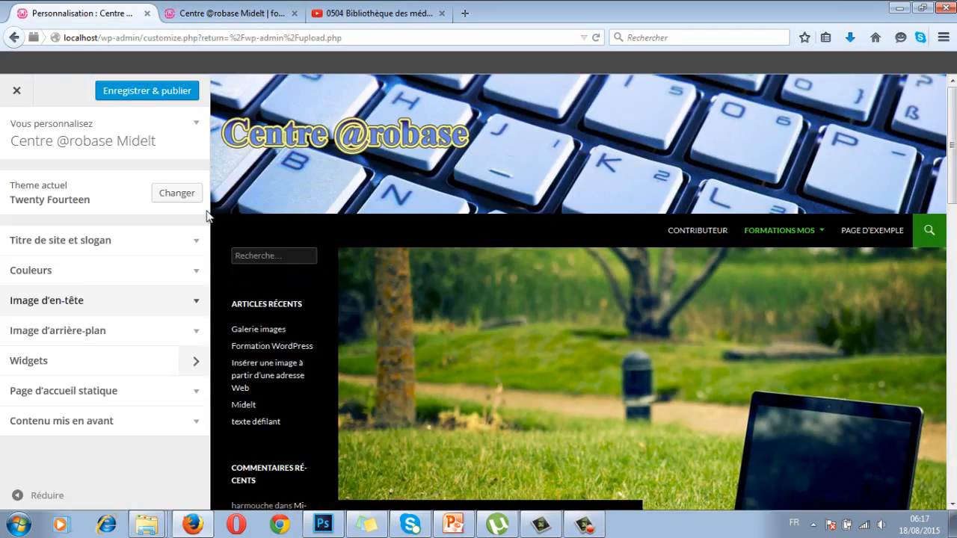